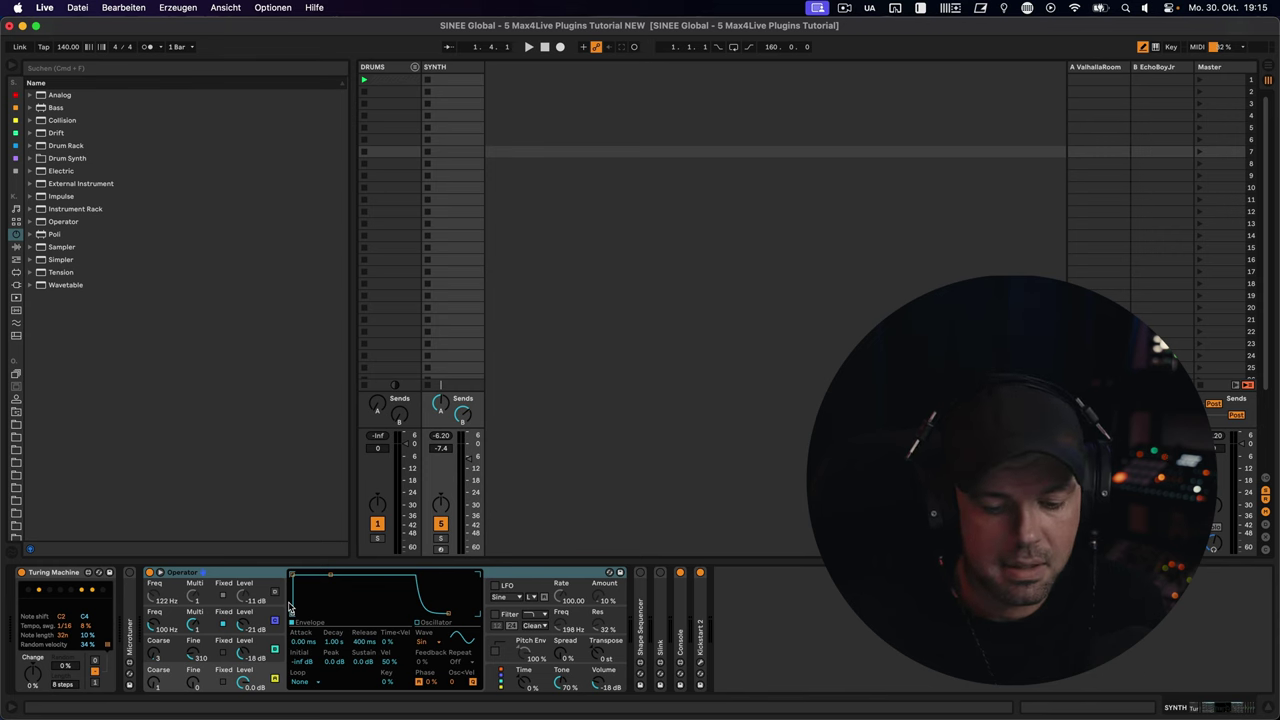
Step: Start playback to hear the Turing Machine's C2–C4, 1/16 pattern playing Operator
key(space)
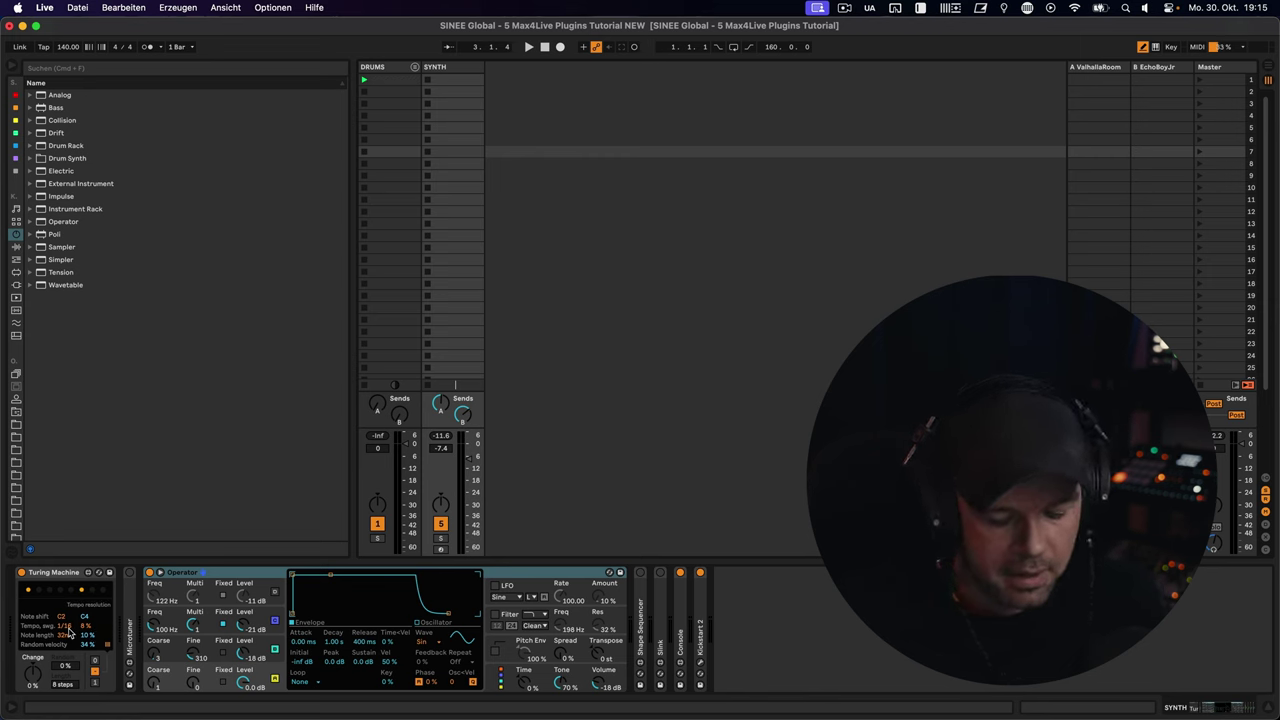
Step: Play the set, try Turing Machine tempo divisions 1/8 and 1/32, settle on 1/16, then stop
key(space)
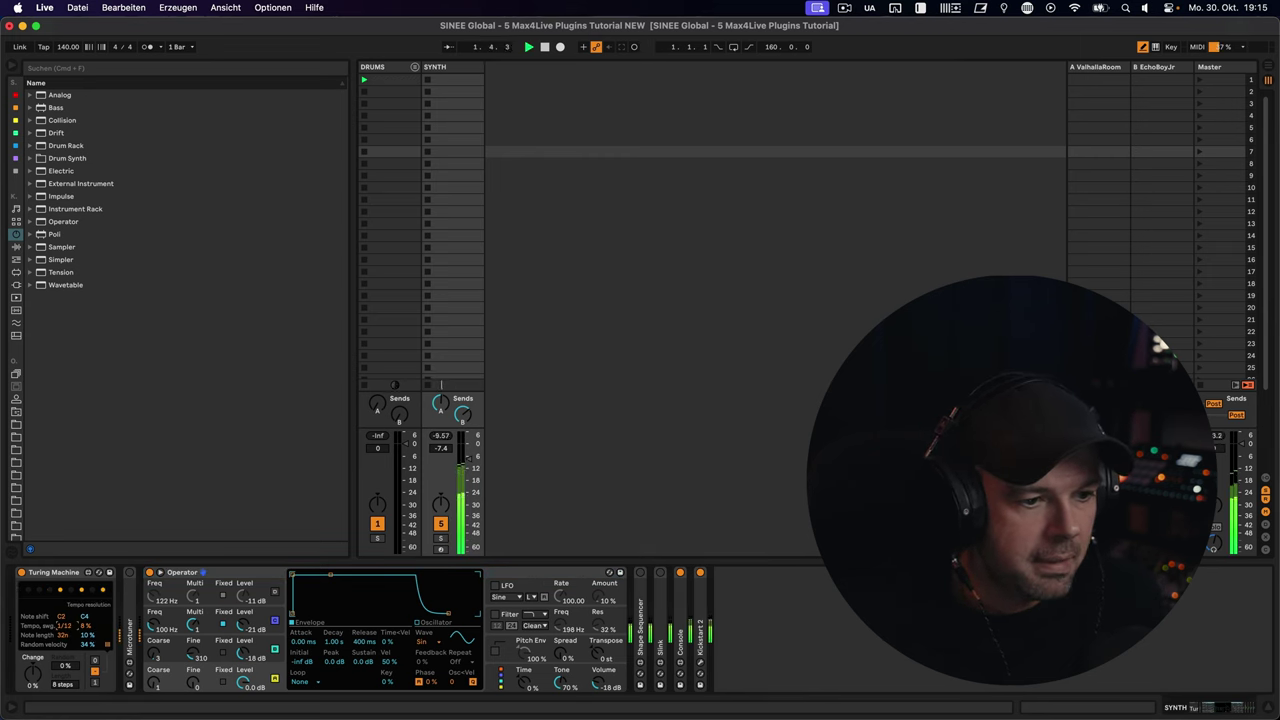
drag(64, 625, 64, 621)
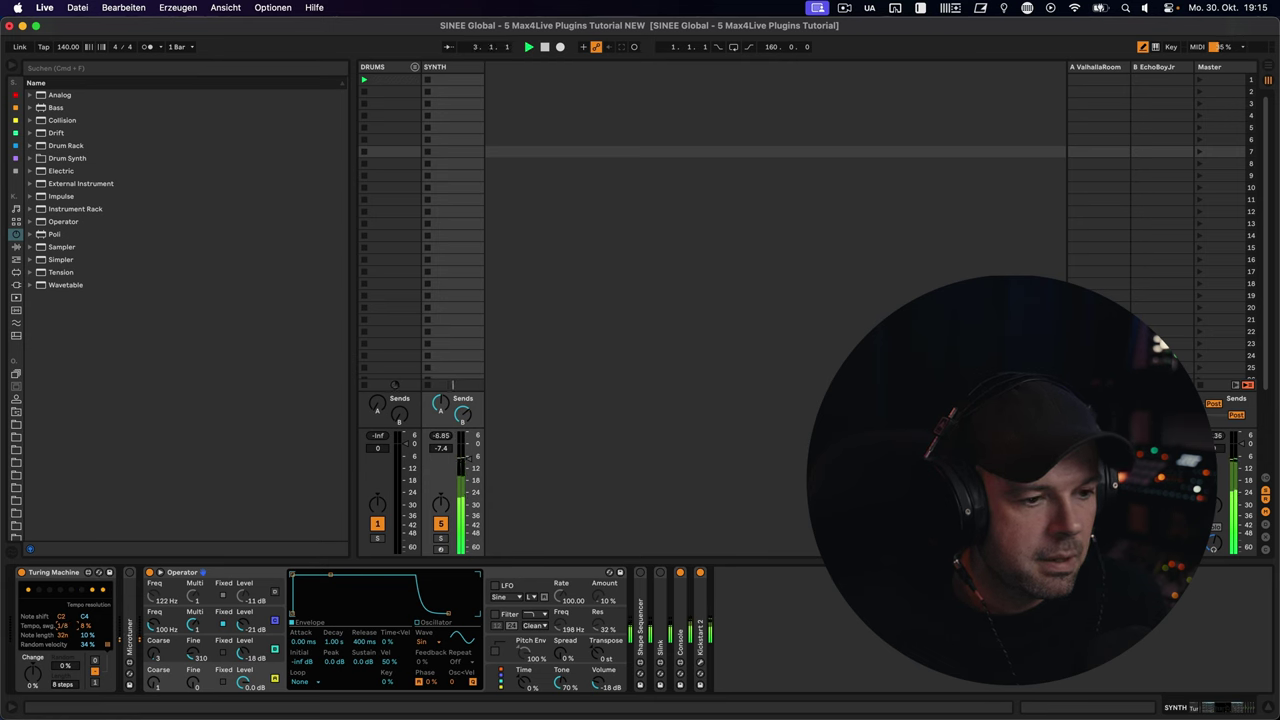
drag(64, 621, 64, 625)
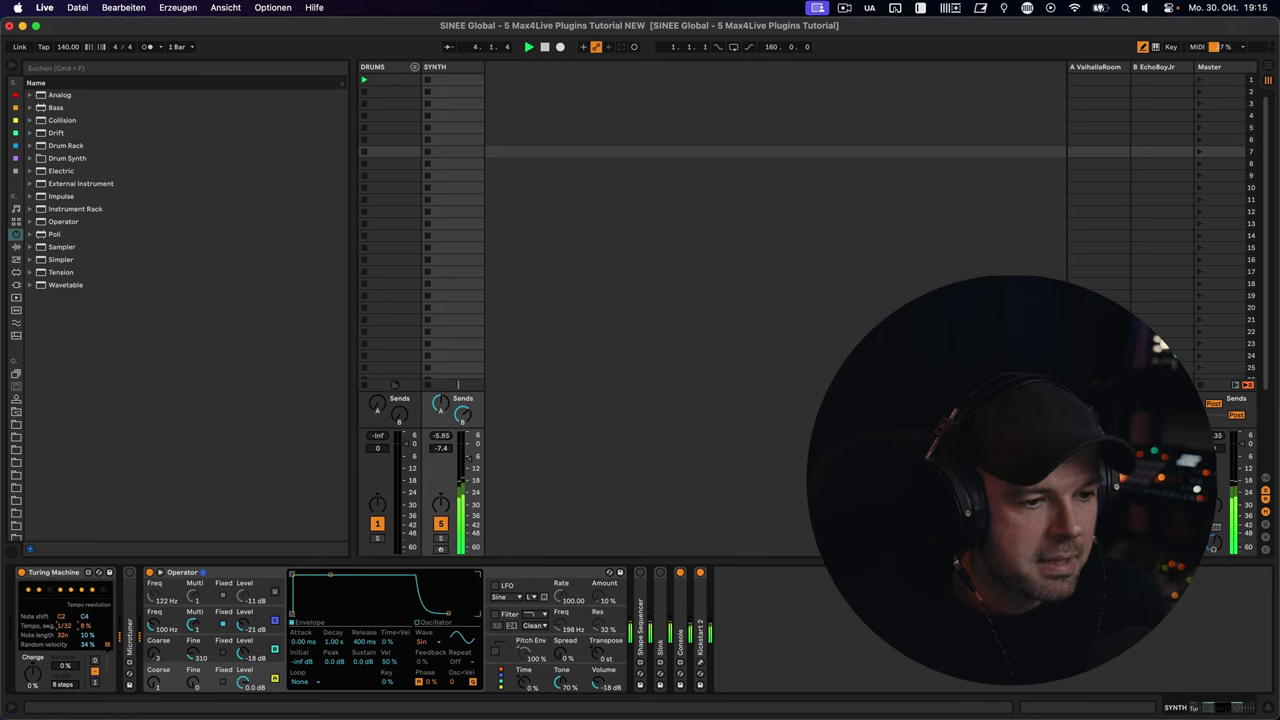
key(space)
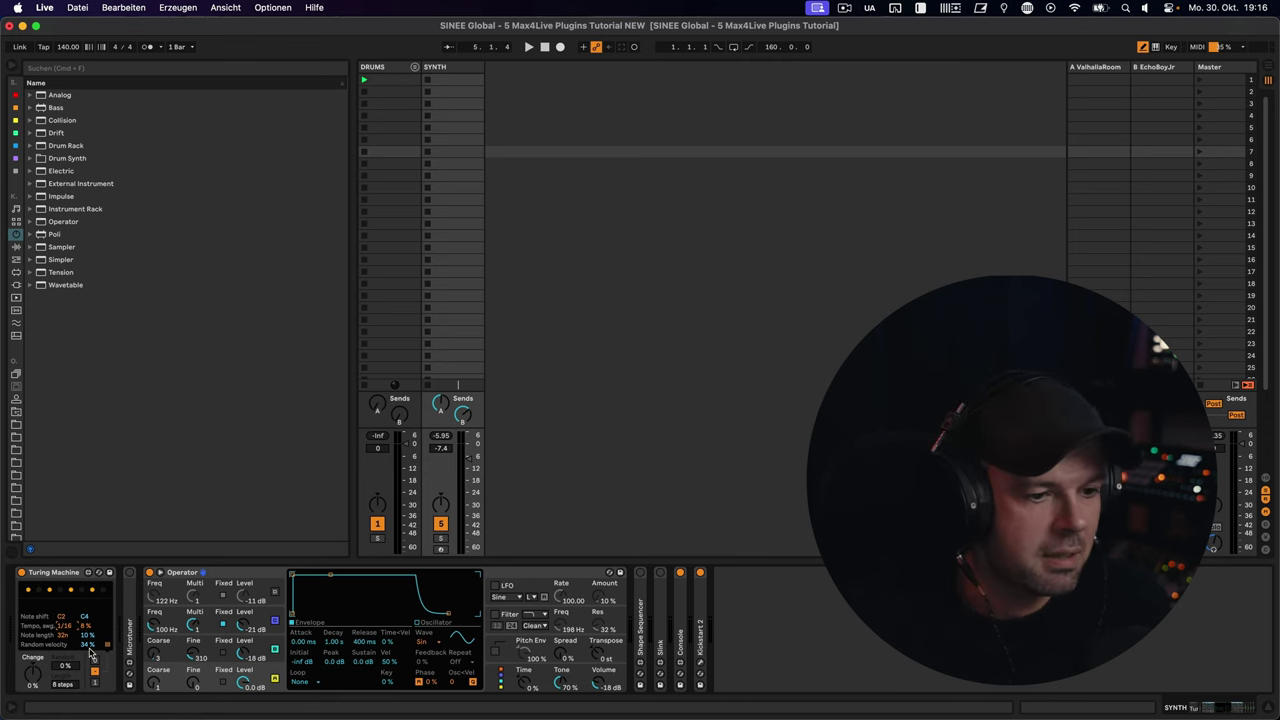
click(108, 645)
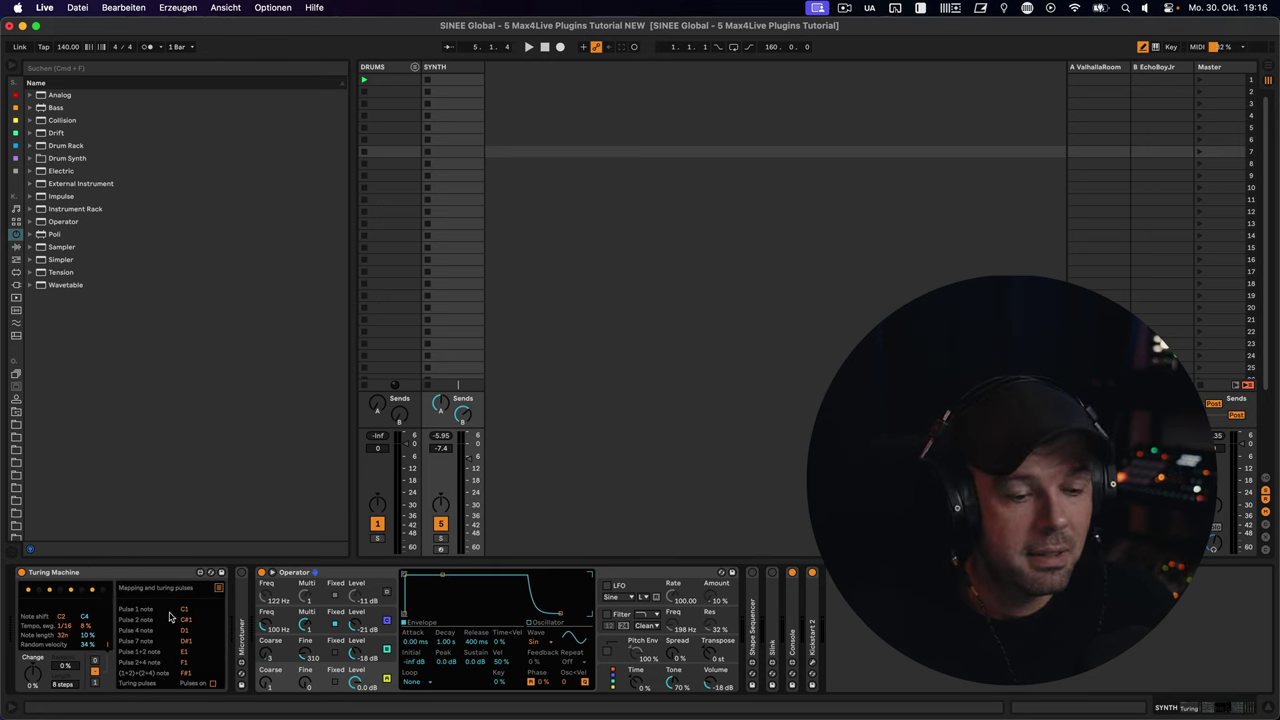
click(219, 588)
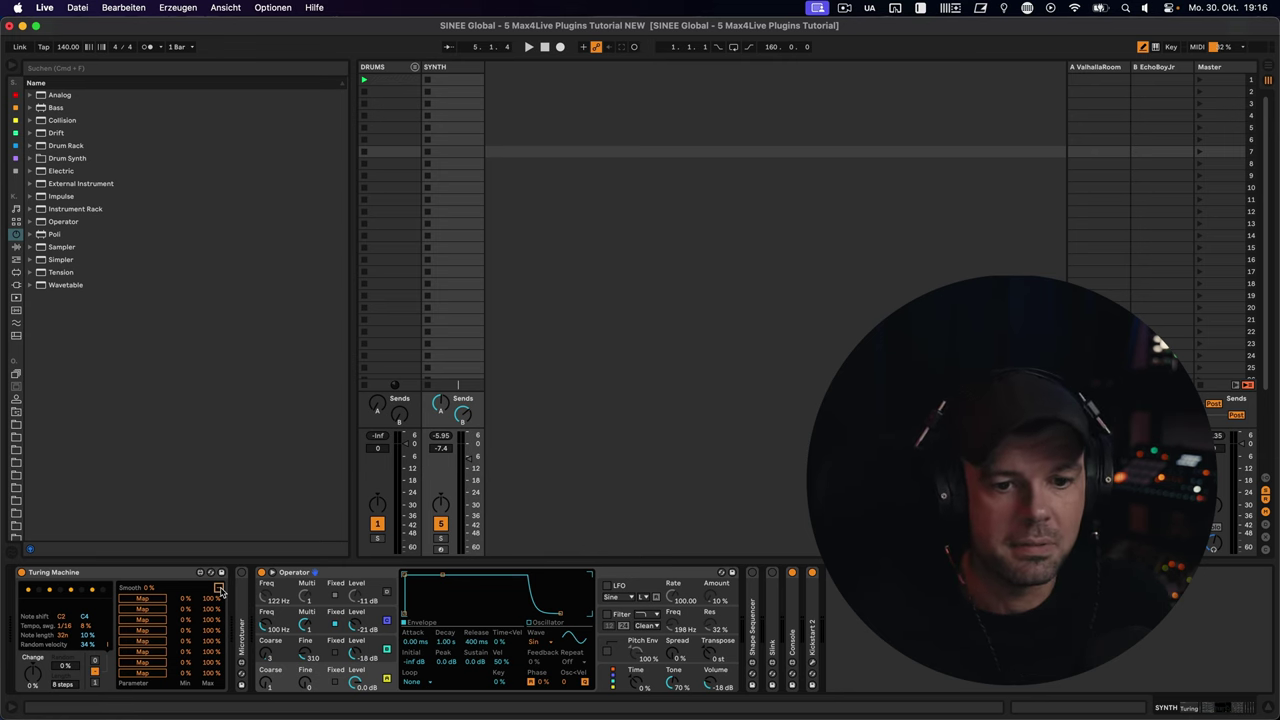
click(219, 588)
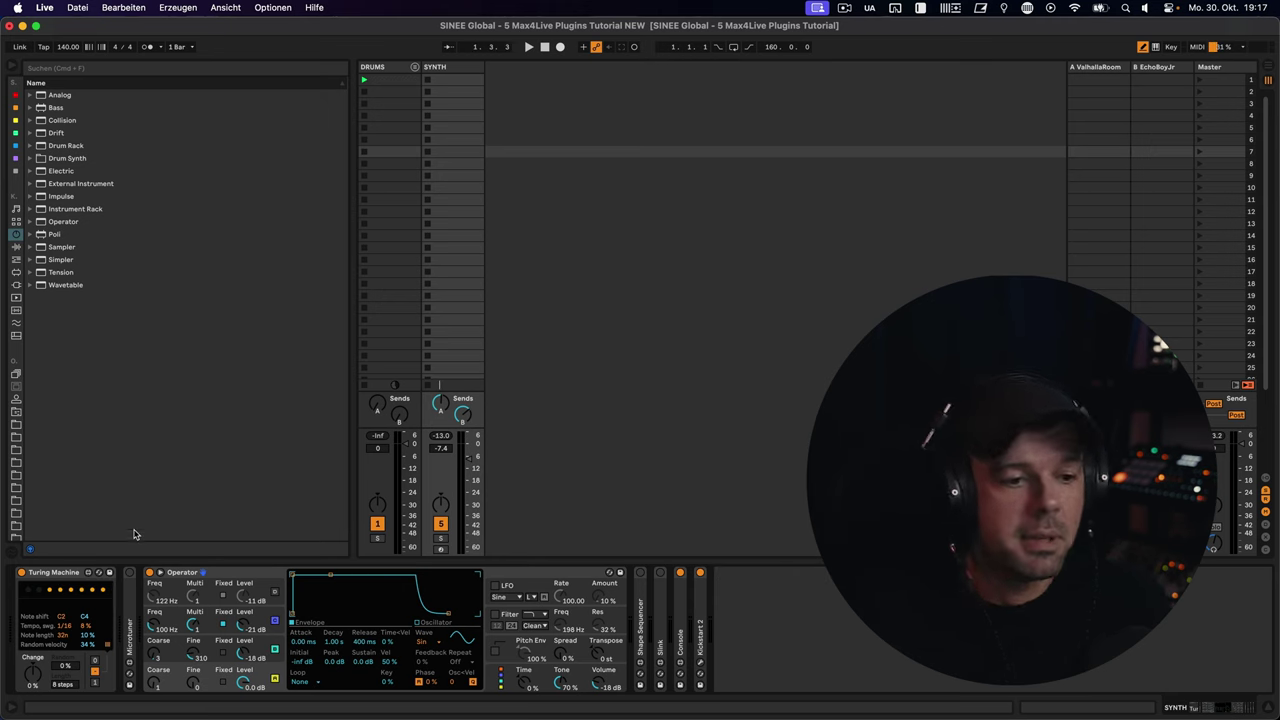
key(space)
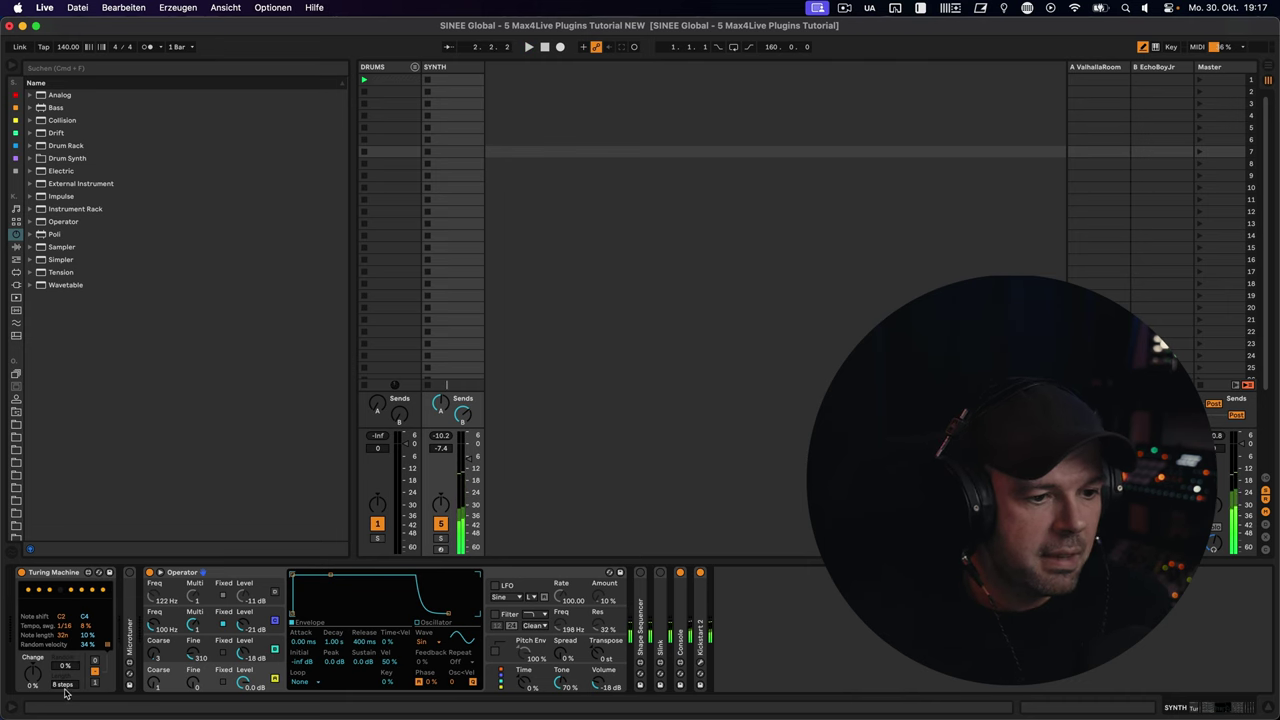
mouse_move(62, 684)
mouse_down()
mouse_move(62, 652)
mouse_move(62, 692)
mouse_up()
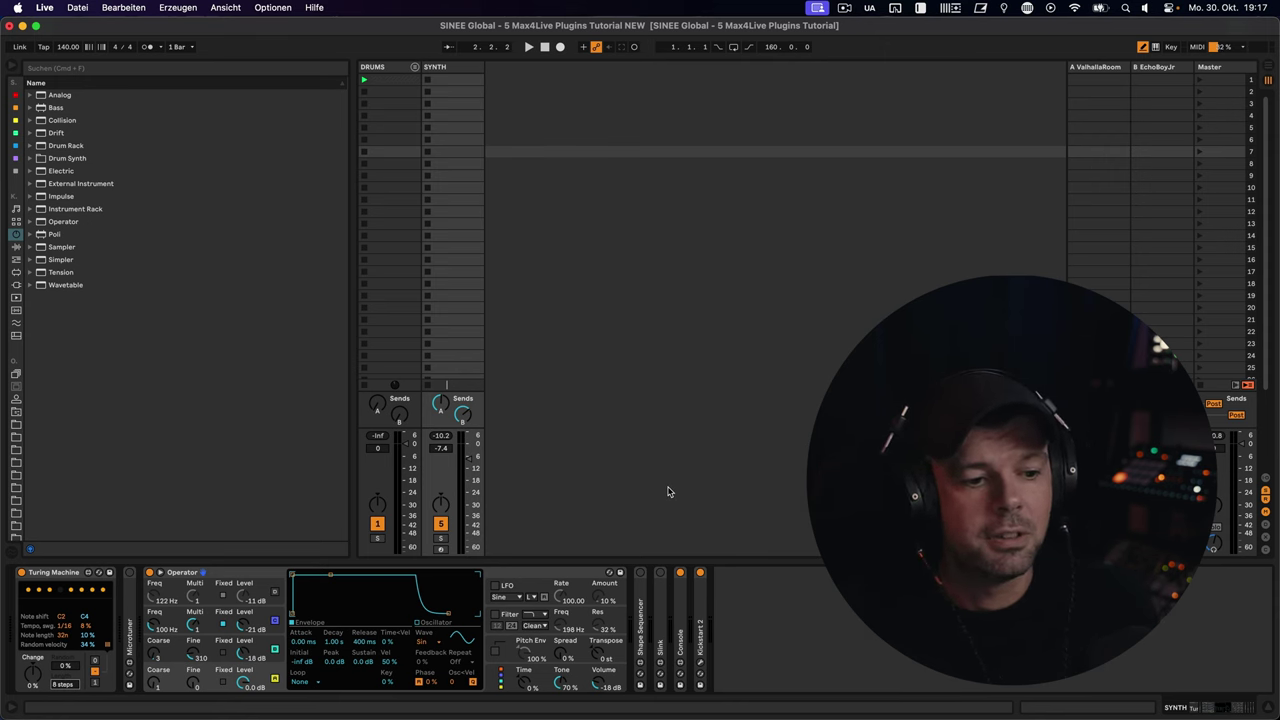
Step: During playback, sweep the Turing Machine Change knob to 100%, down to 0%, and back to 100%
key(space)
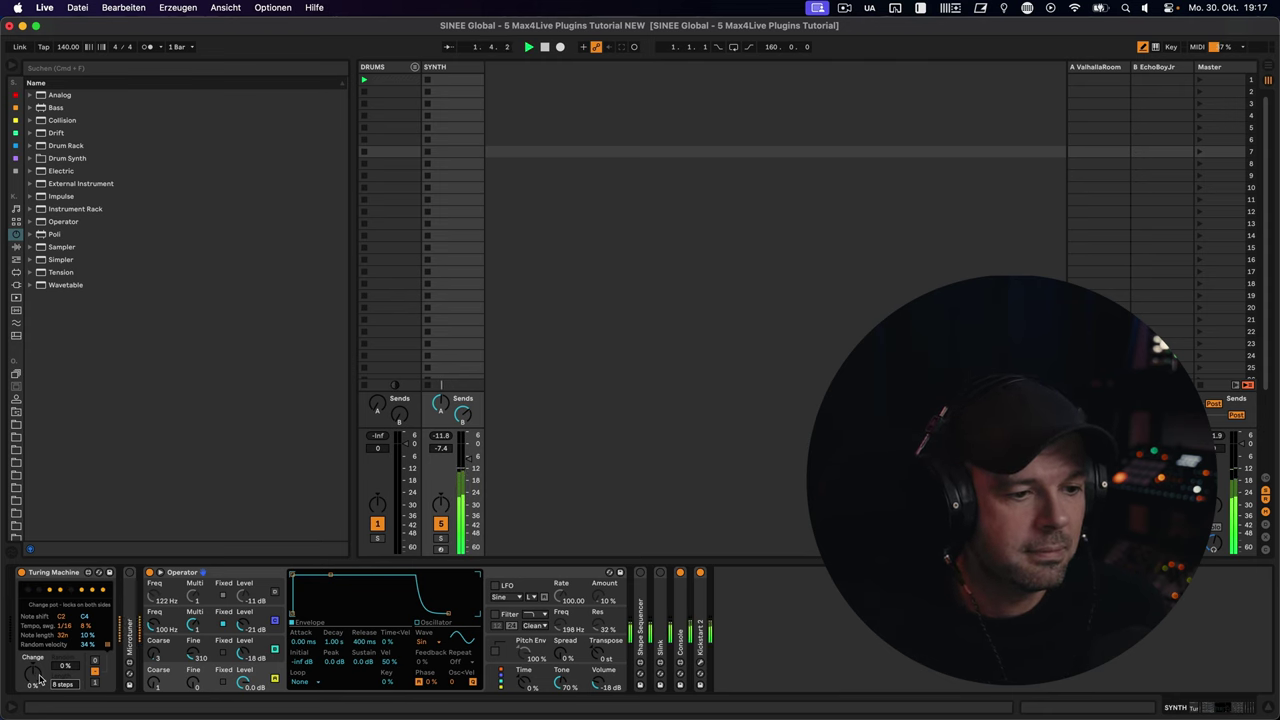
drag(36, 680, 36, 640)
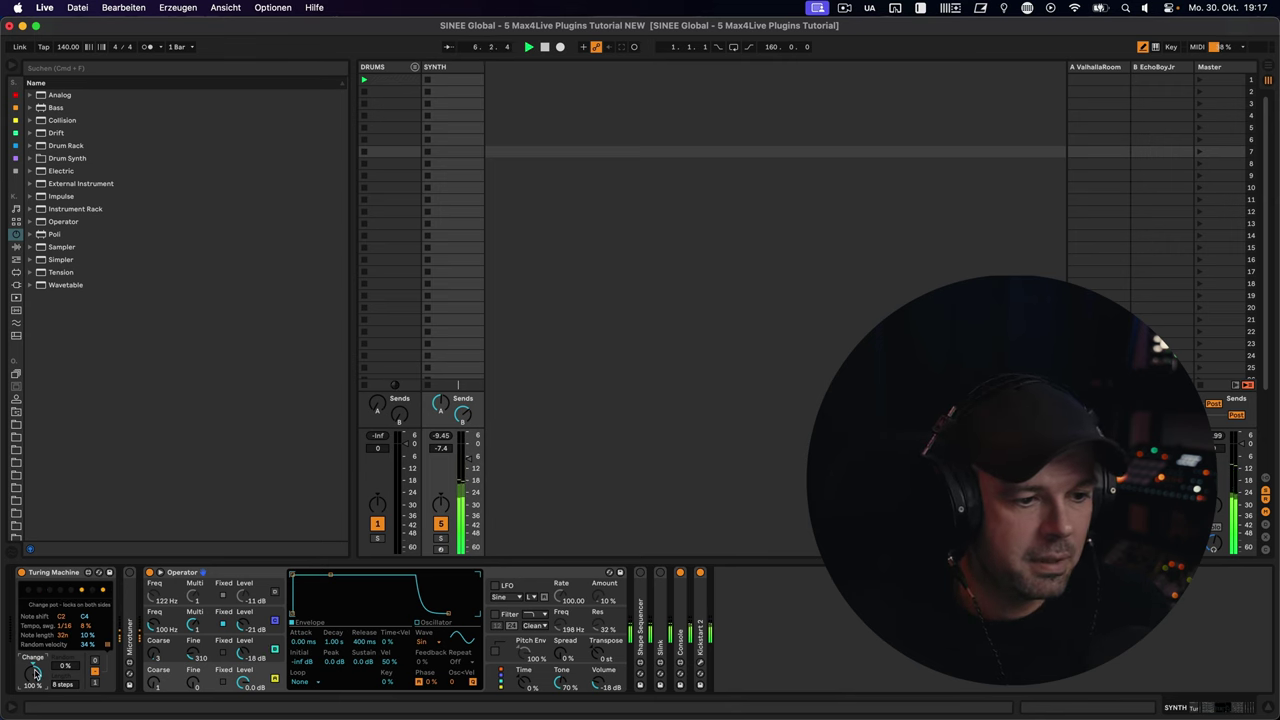
mouse_move(35, 673)
mouse_down()
mouse_move(35, 690)
mouse_move(35, 675)
mouse_up()
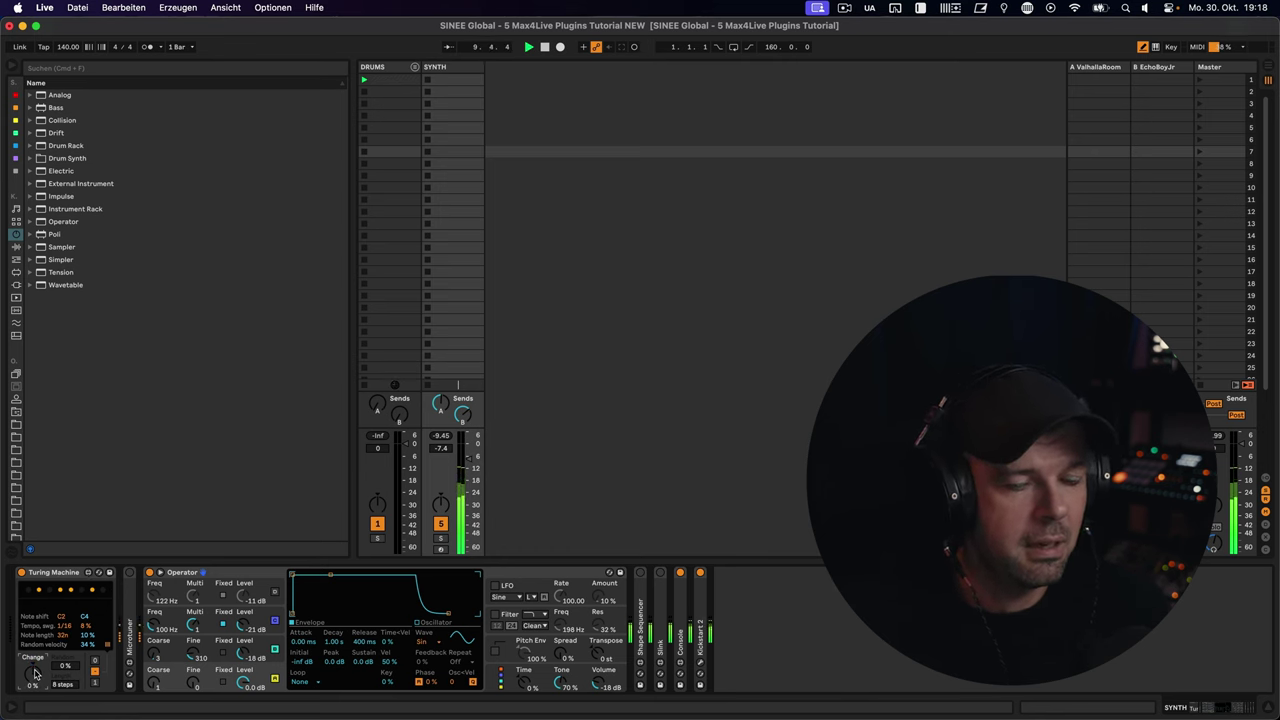
drag(35, 675, 42, 677)
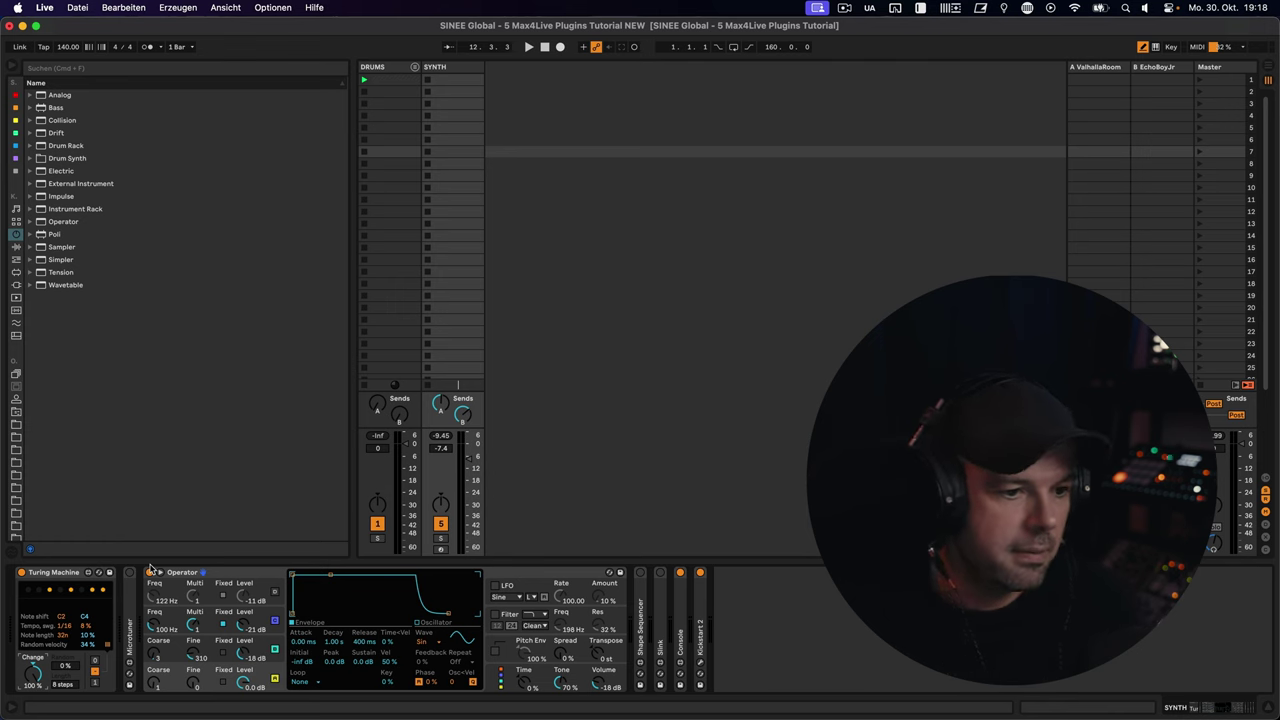
Step: Expand the Microtuner showing its Collection 'Sixteen' scale, play the set through it, then fold it
double_click(126, 611)
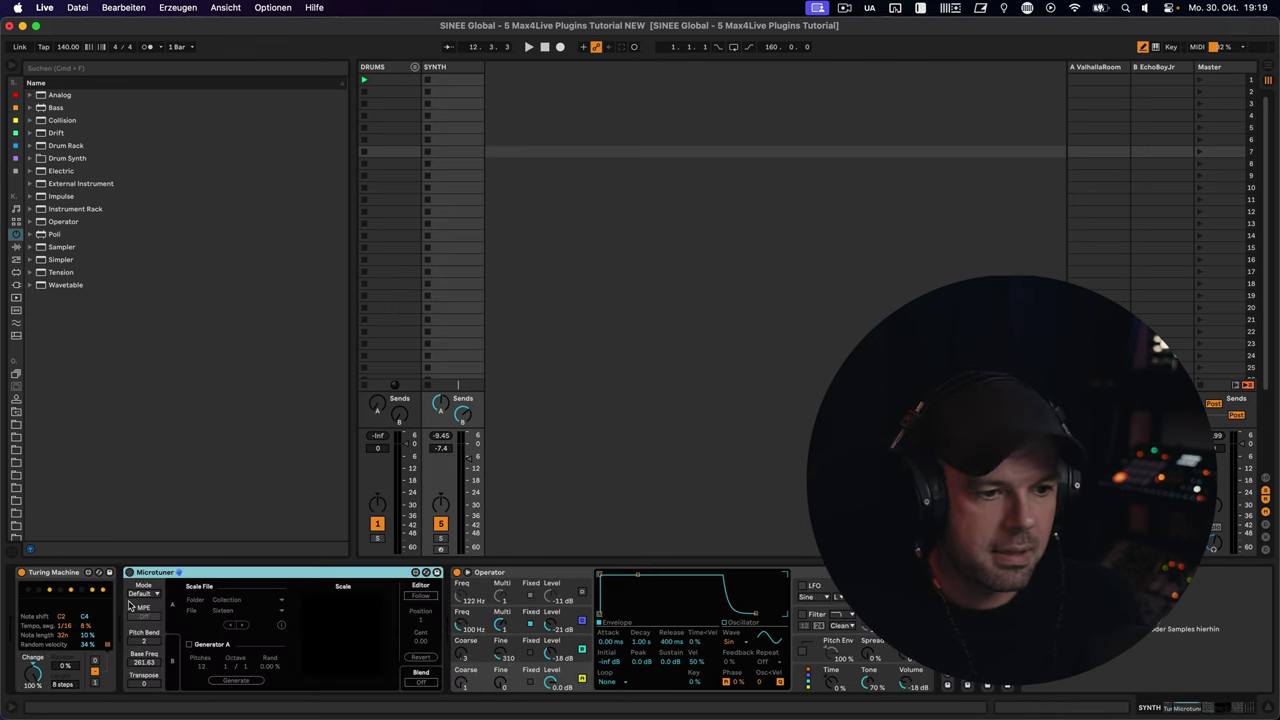
key(space)
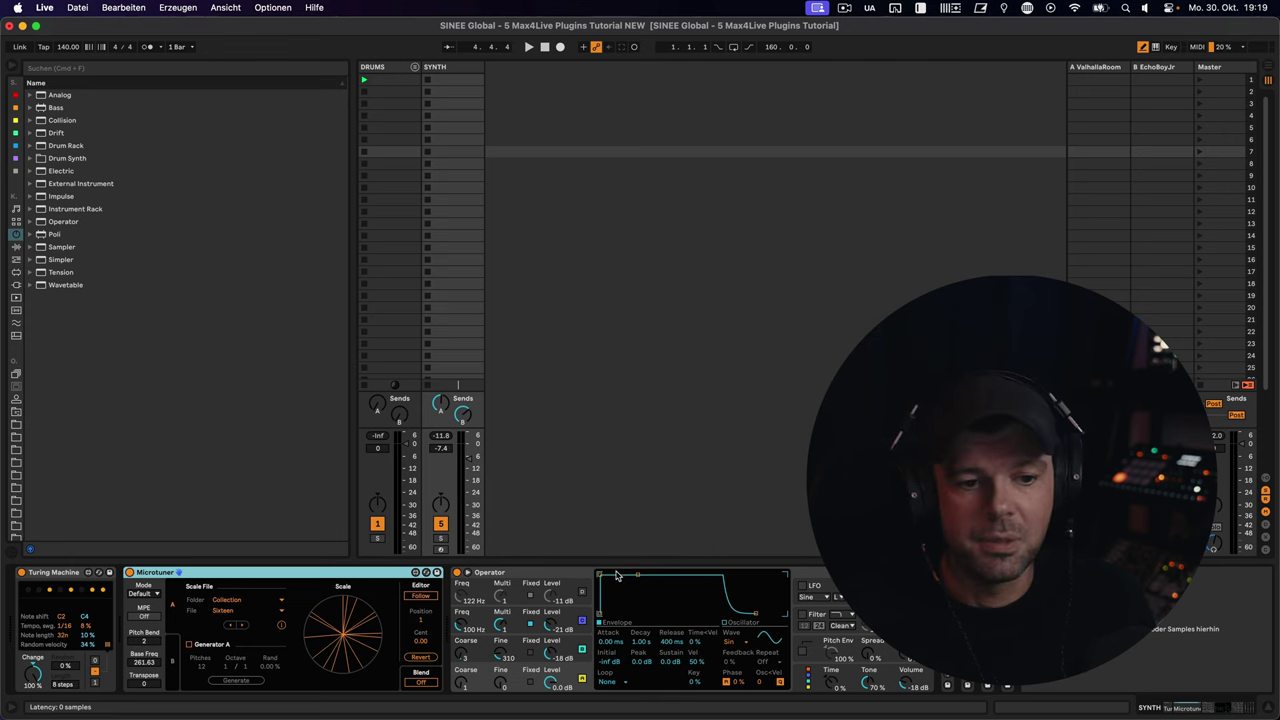
double_click(250, 579)
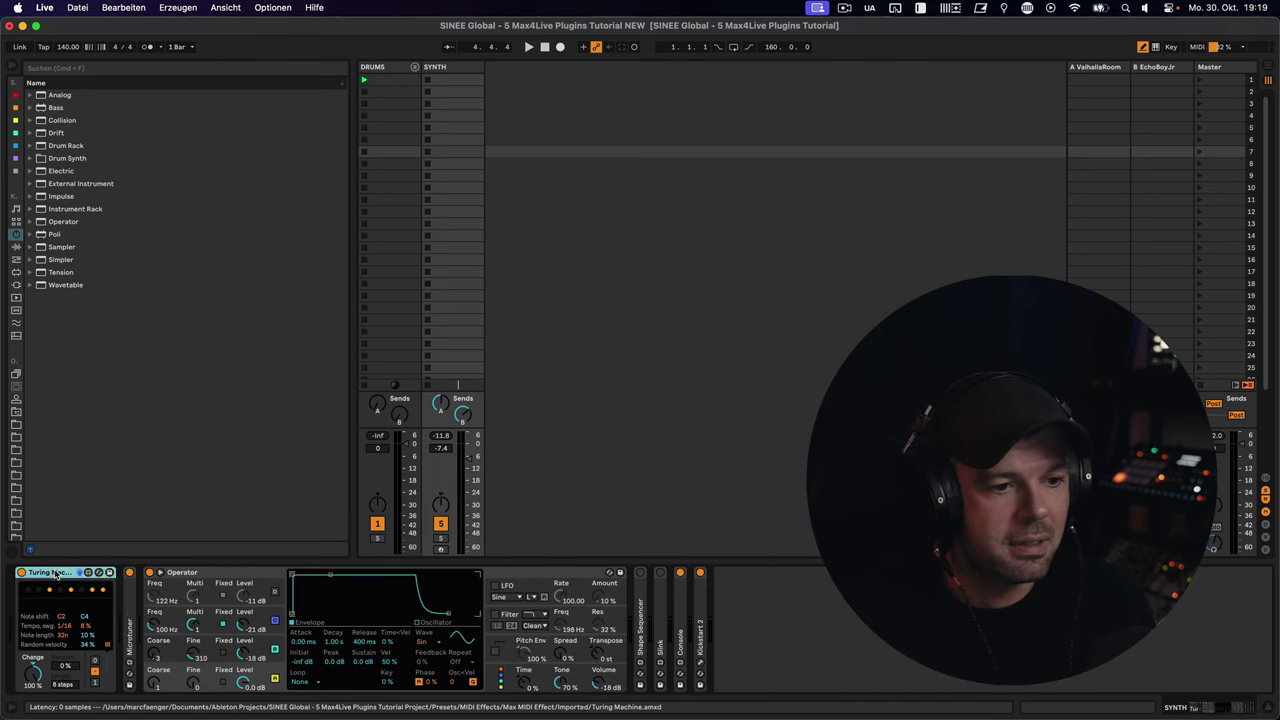
Step: Fold the Turing Machine and unfold the Shape Sequencer panel
double_click(95, 573)
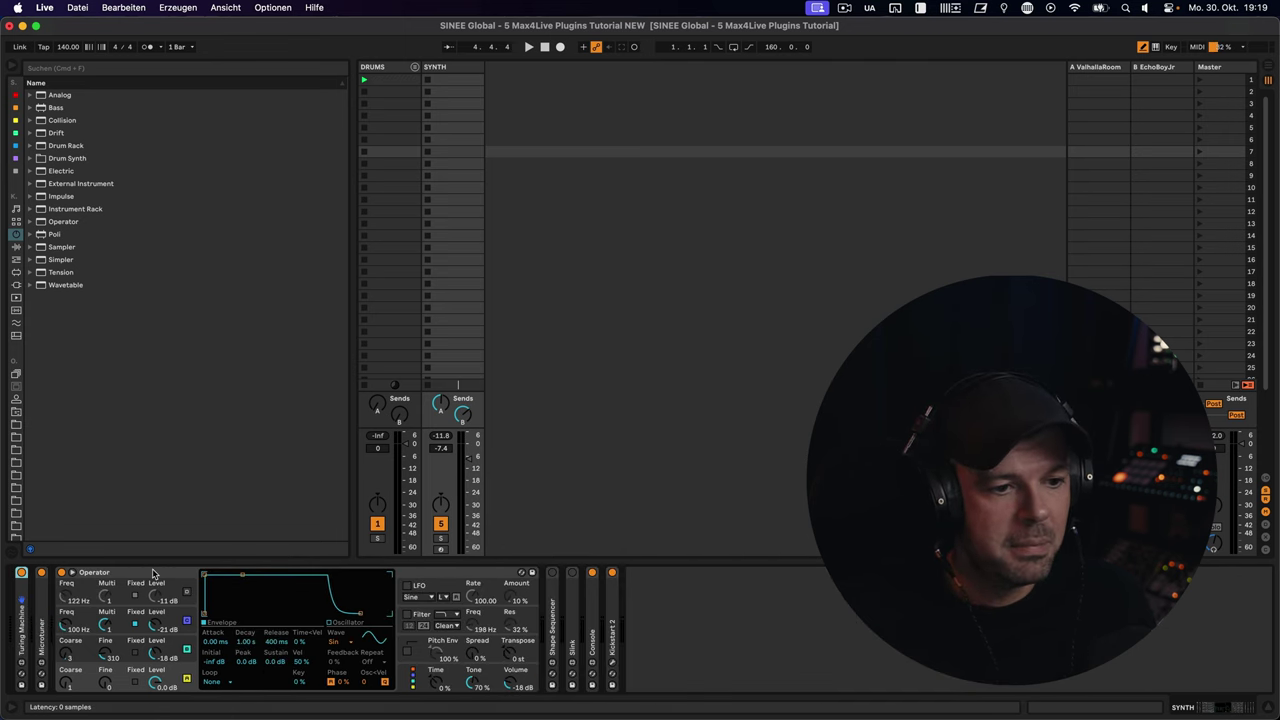
double_click(555, 596)
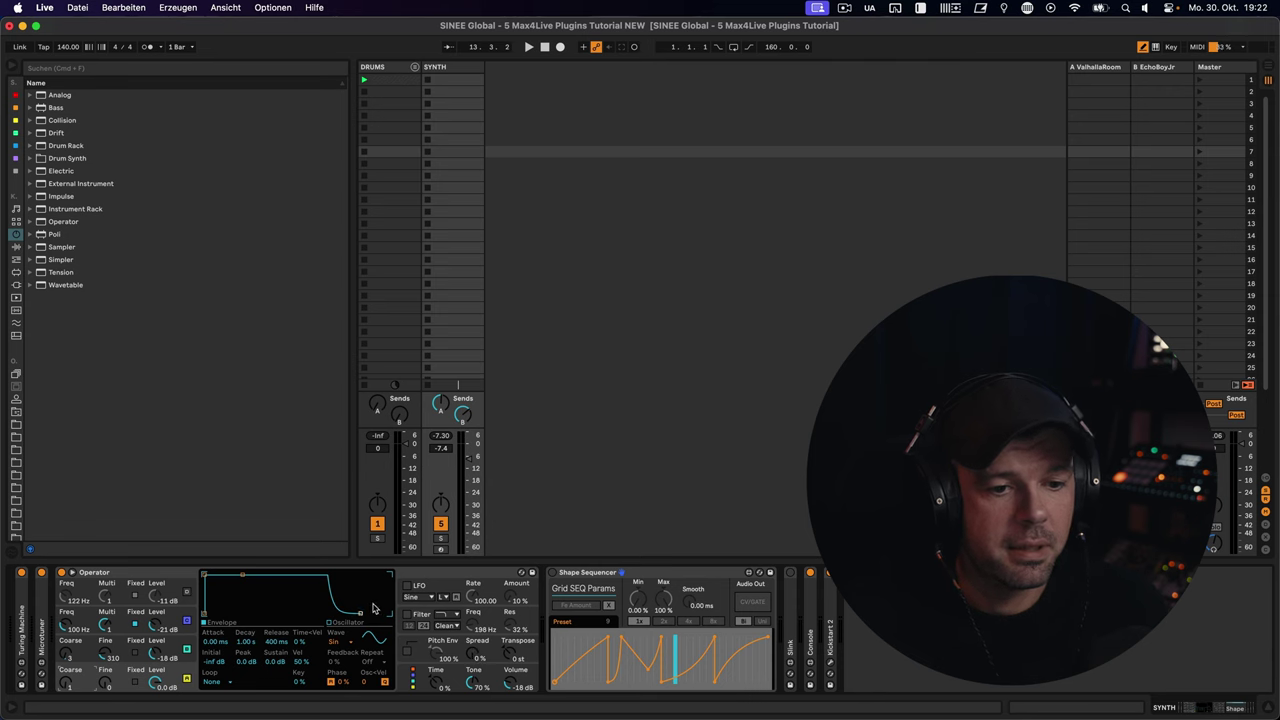
Step: Switch on Operator's filter, select the Shape Sequencer, and start playback
click(430, 619)
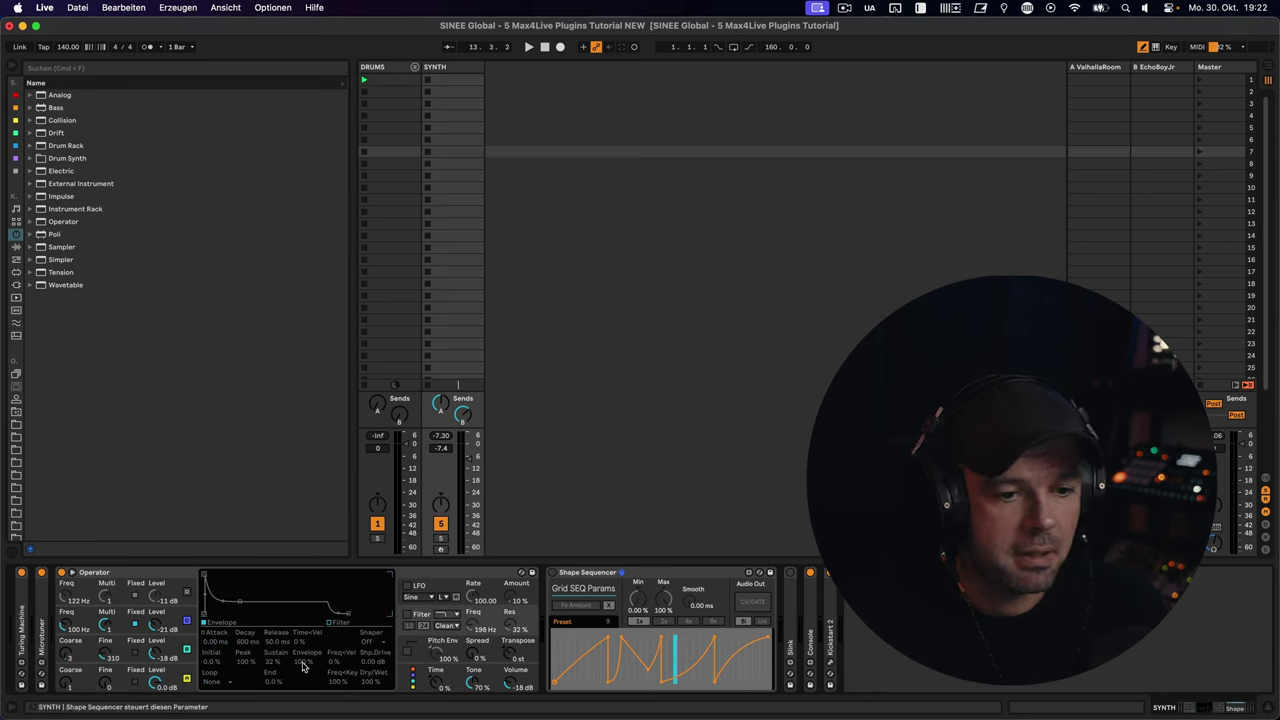
click(407, 614)
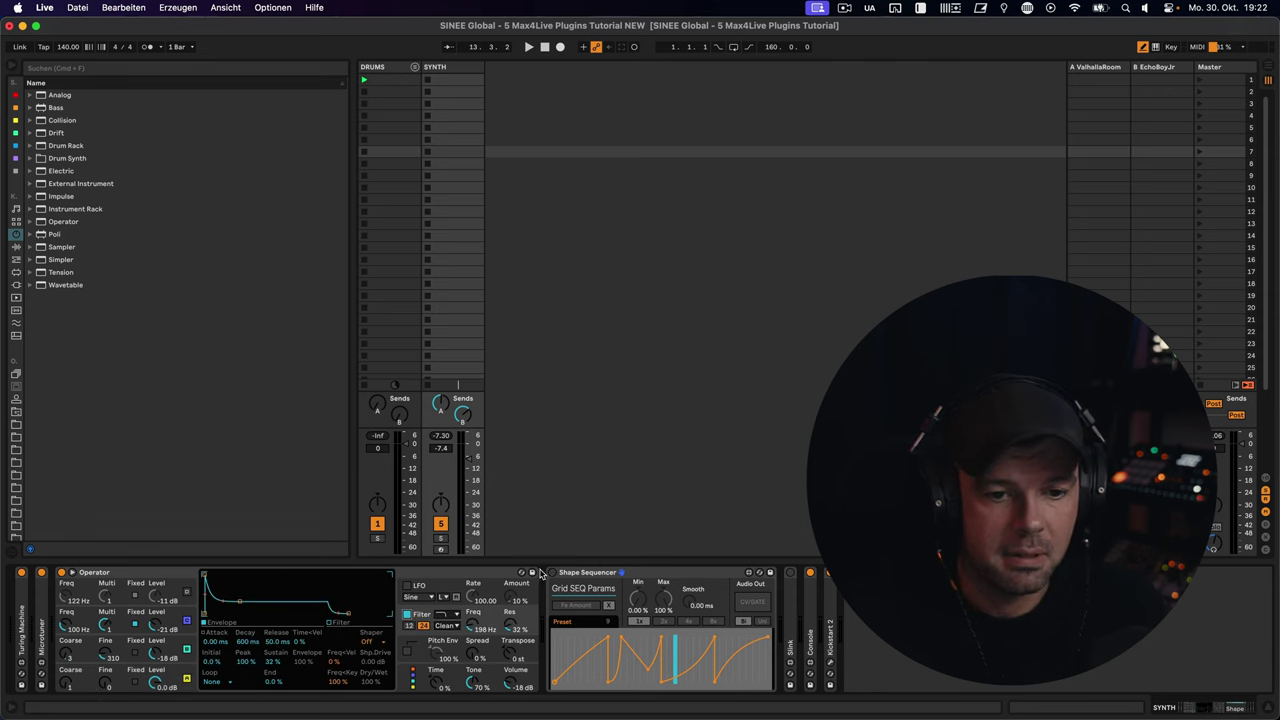
click(556, 577)
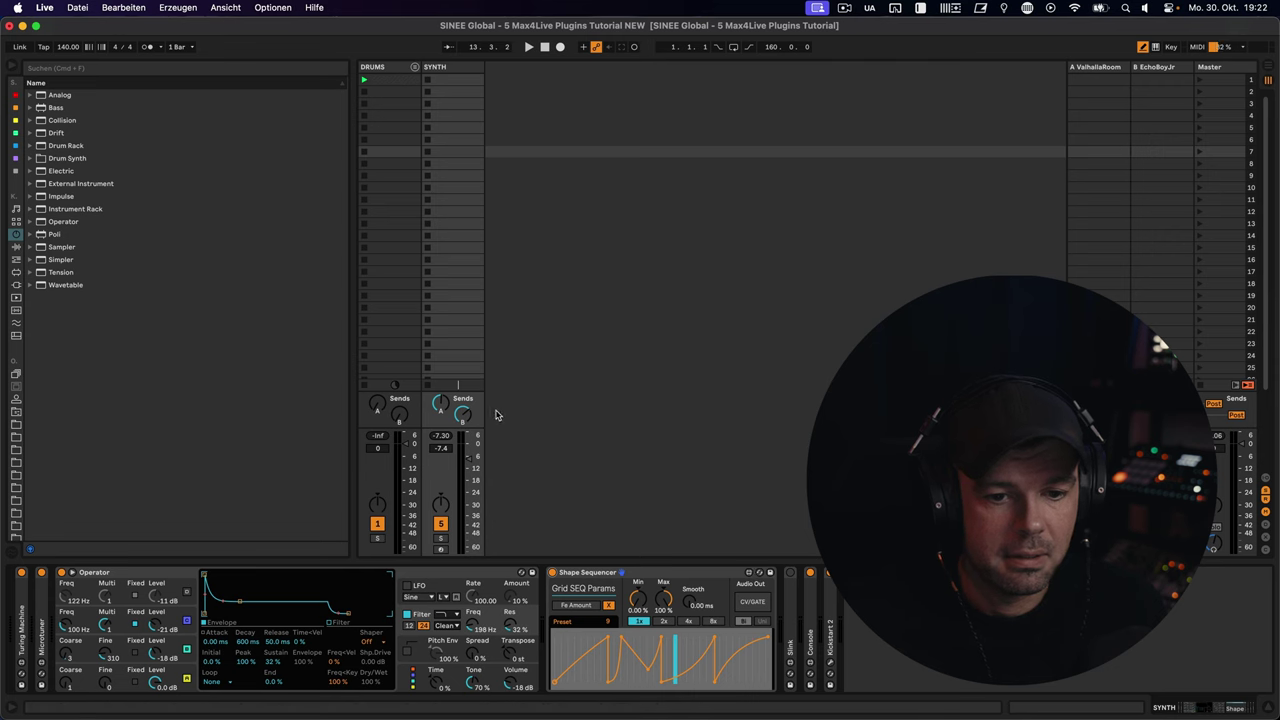
key(space)
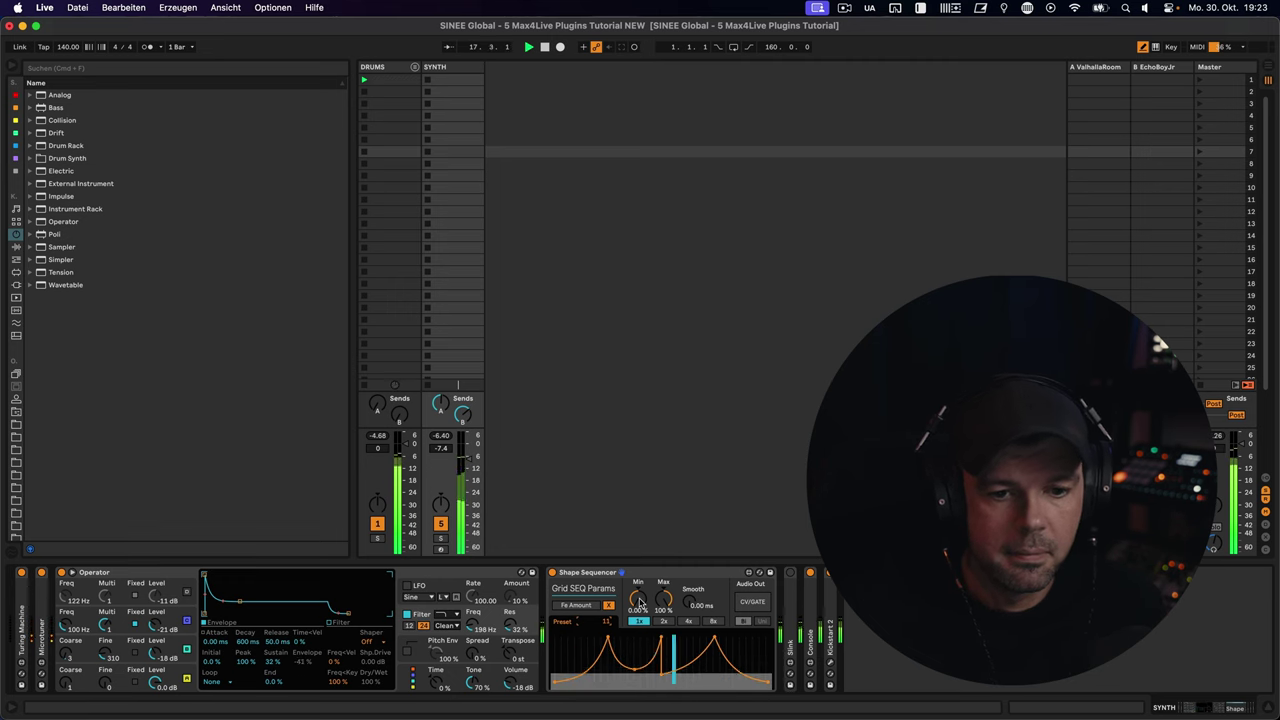
Step: Raise the Shape Sequencer's minimum and switch it to the ramp-shaped preset 9
mouse_move(640, 600)
mouse_down()
mouse_move(640, 584)
mouse_move(663, 606)
mouse_up()
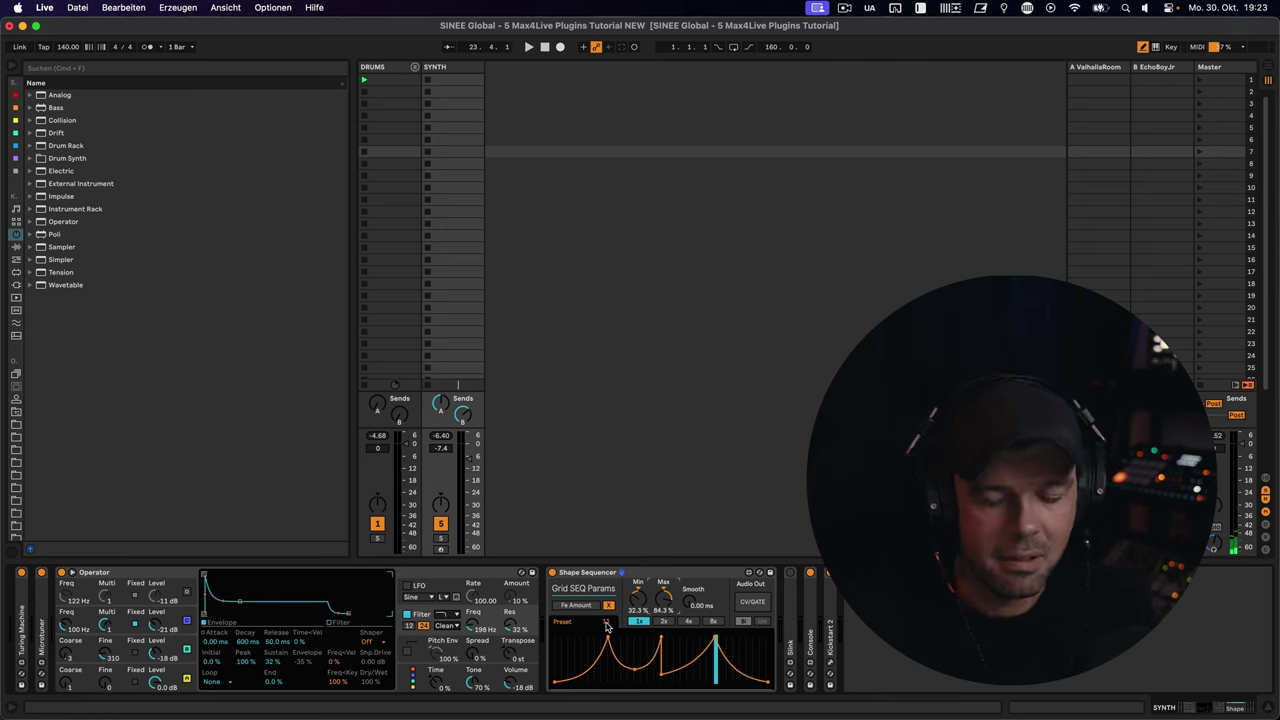
click(753, 604)
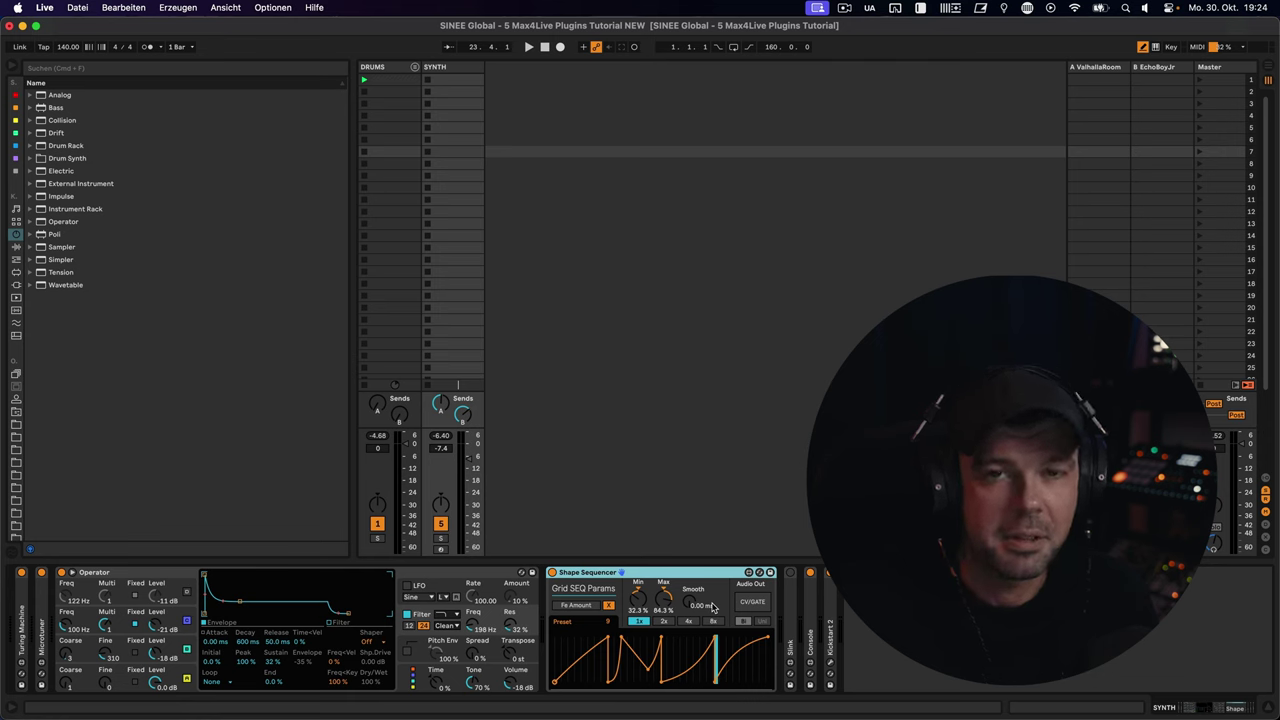
Step: Fold the Shape Sequencer and expand the Slink device
double_click(688, 576)
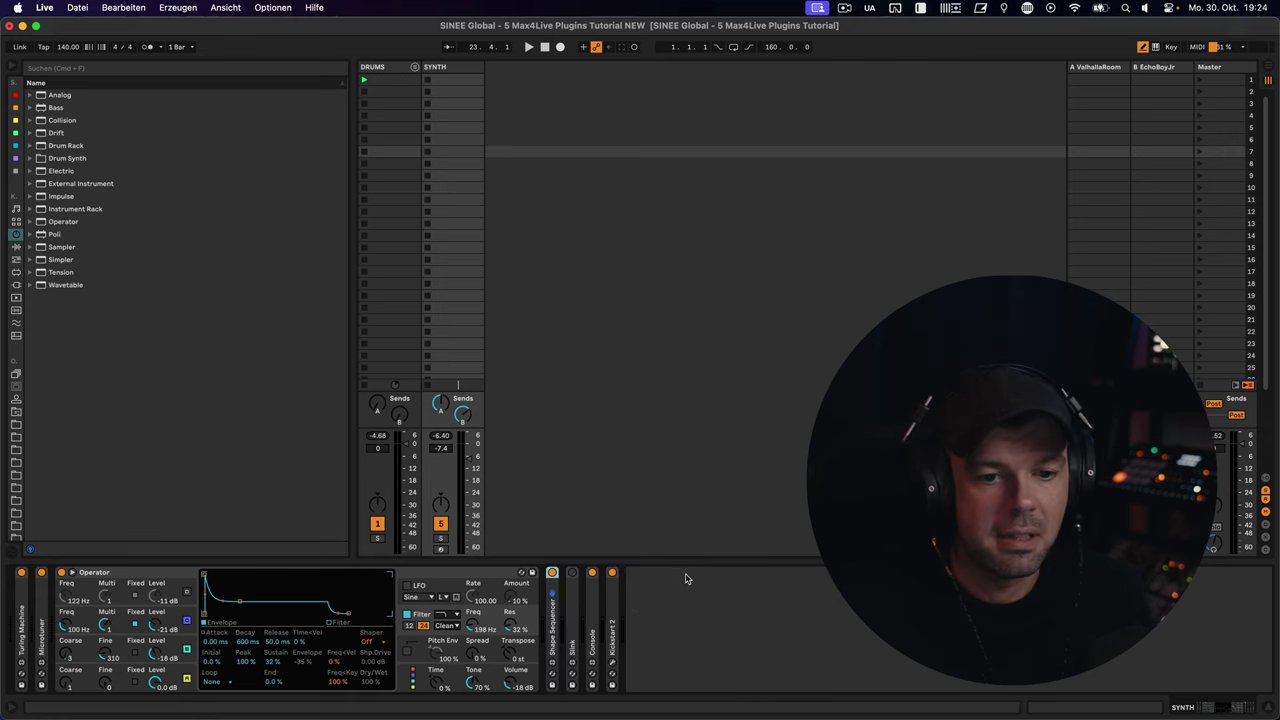
double_click(576, 583)
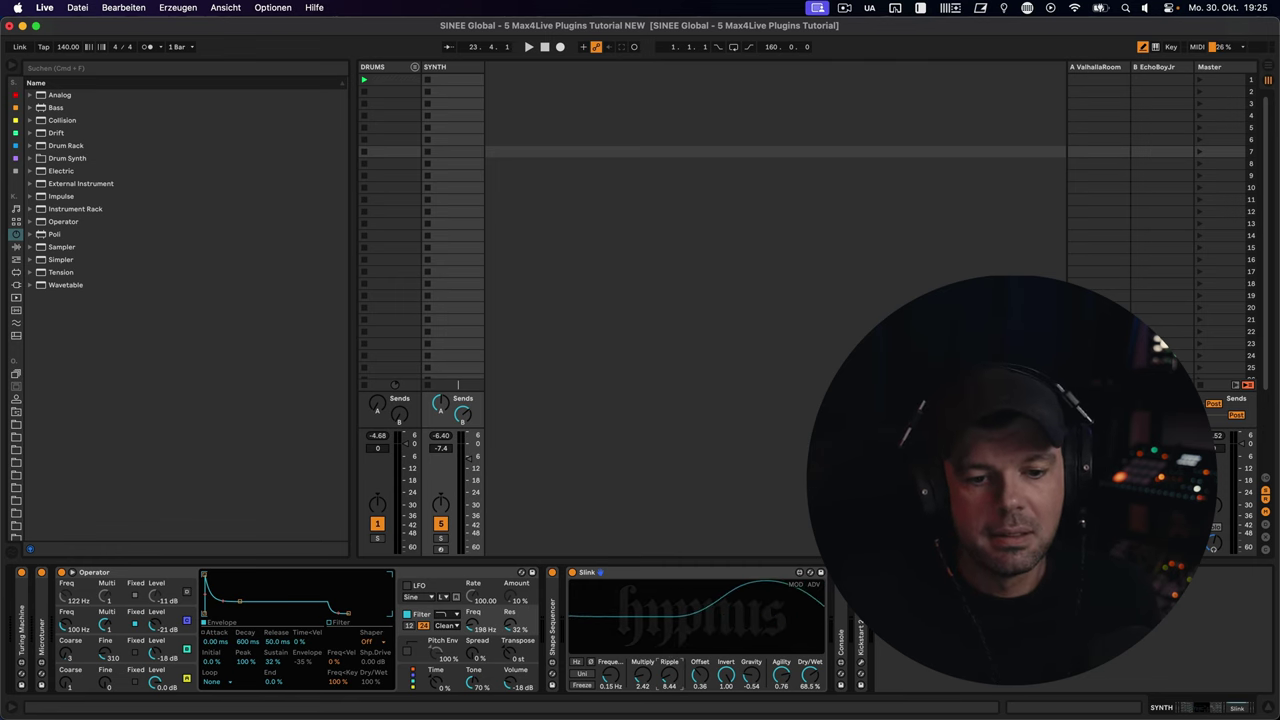
Step: Adjust Slink's Multiply and rate, switching the rate from synced to free Hz
drag(633, 682, 669, 656)
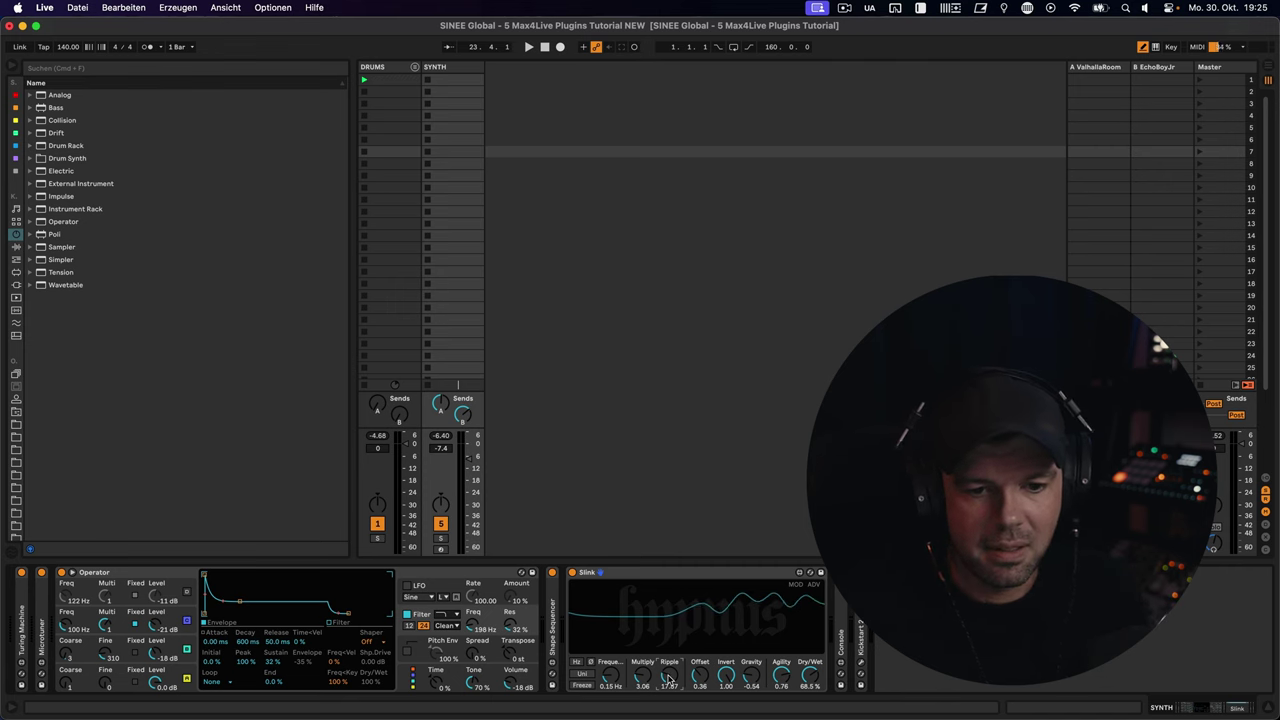
drag(612, 676, 612, 646)
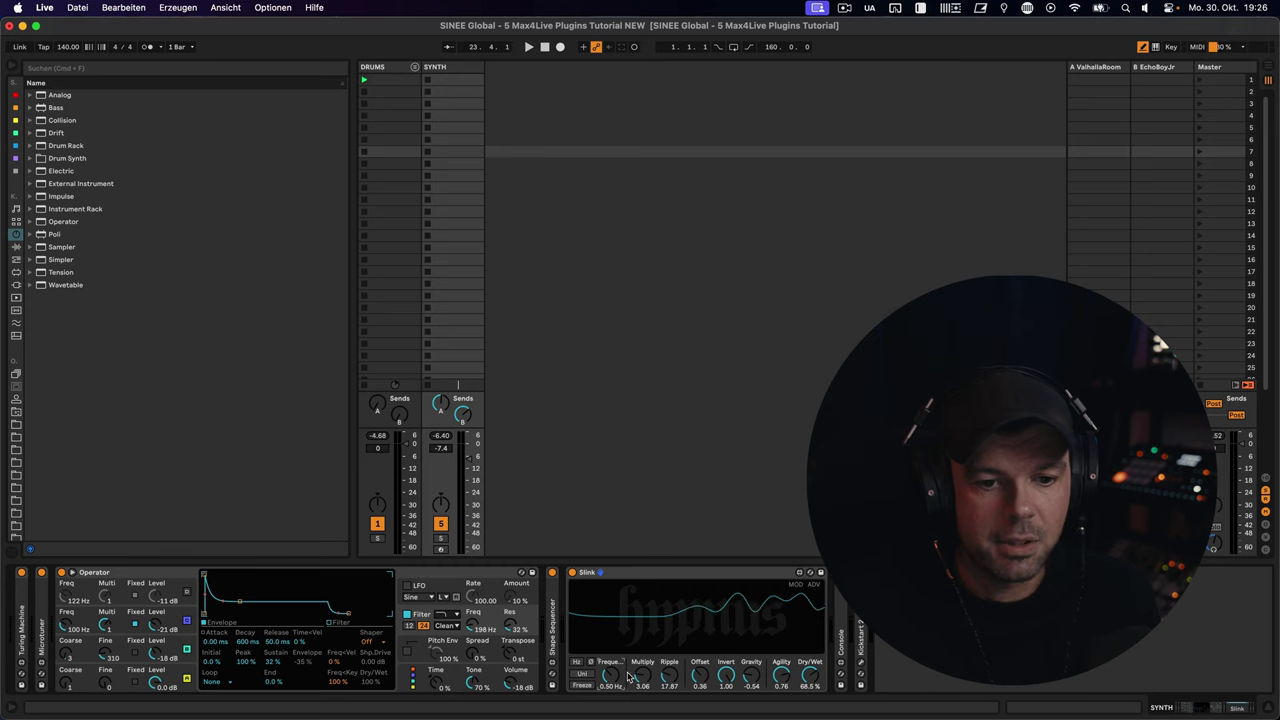
click(578, 661)
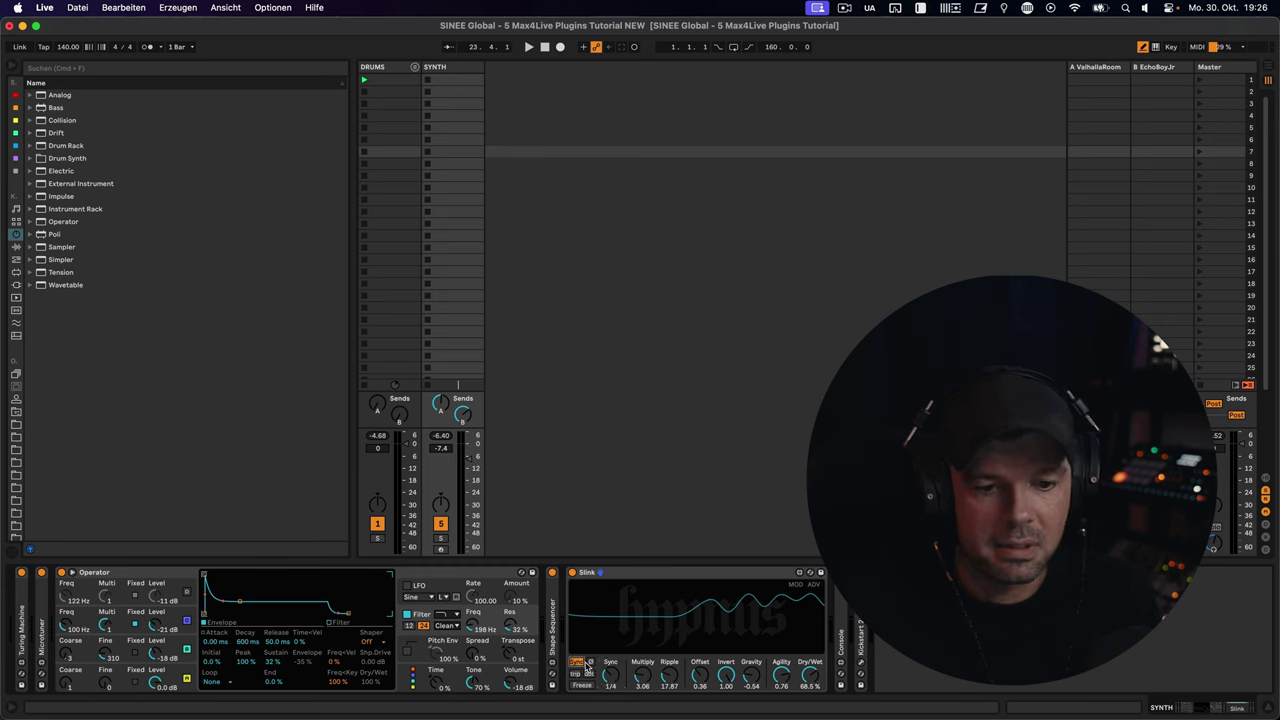
click(581, 664)
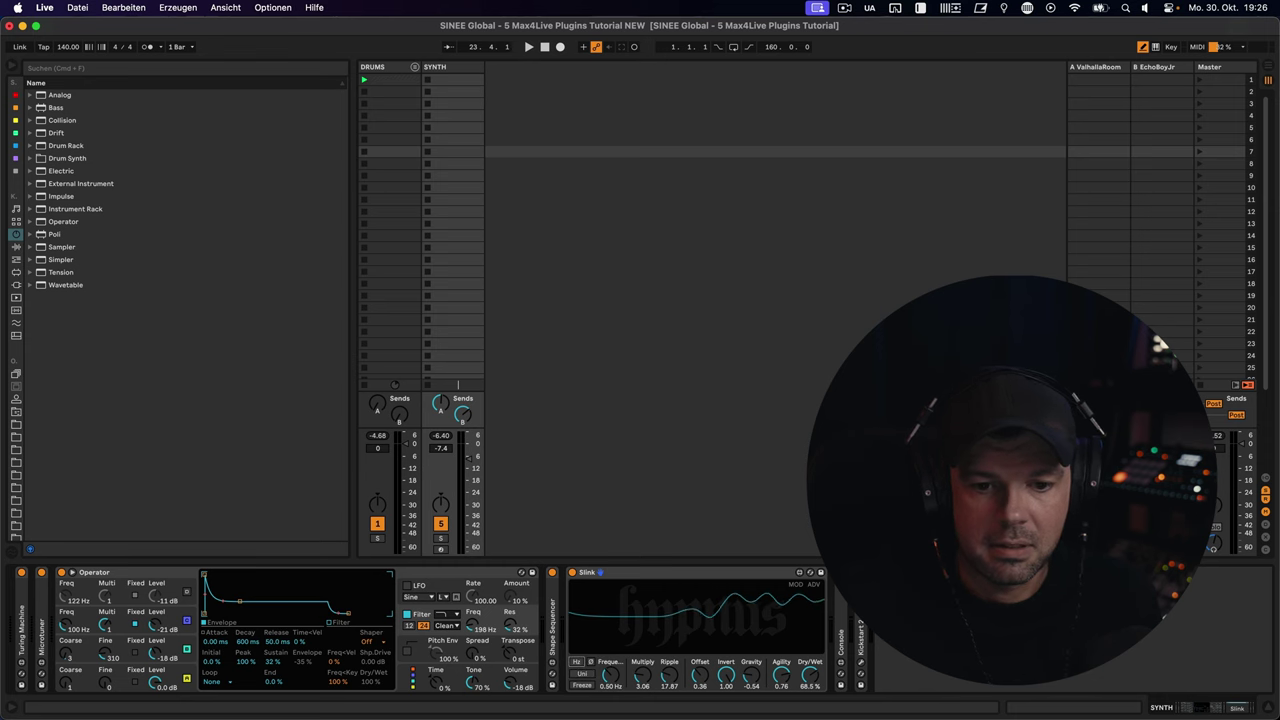
click(607, 675)
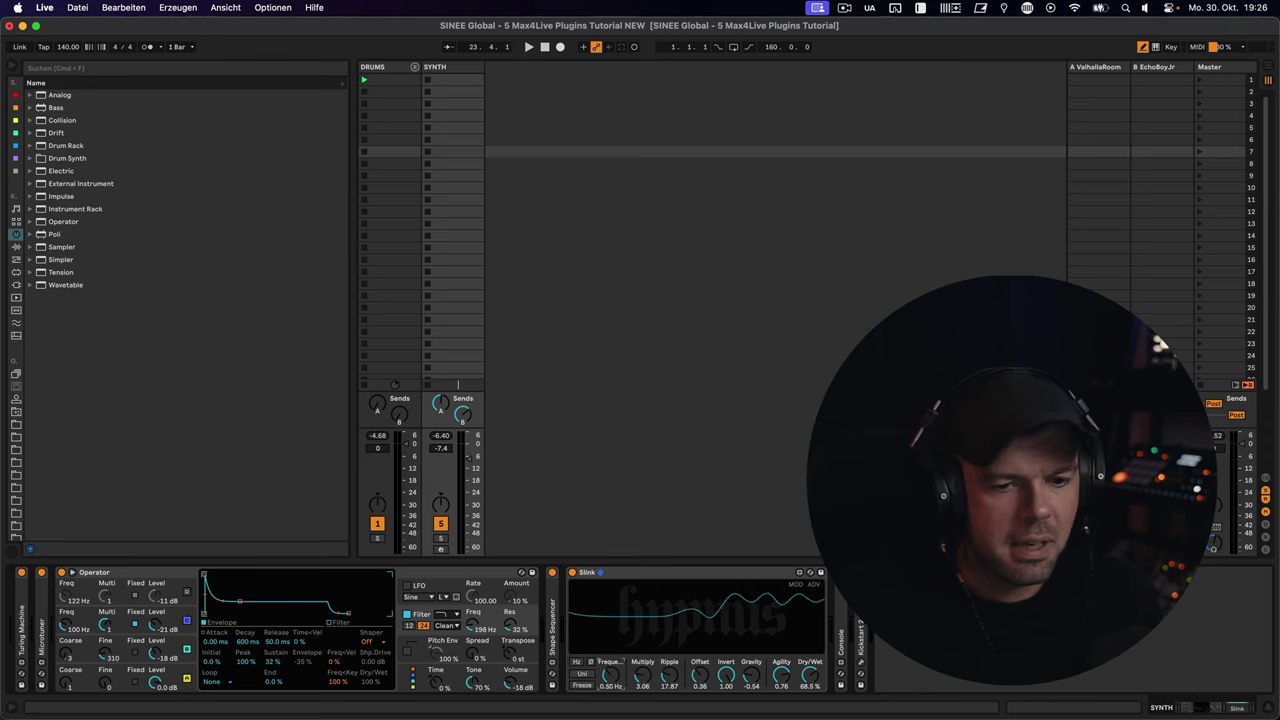
Step: Lower Slink's Multiply to 2.13 and show its advanced settings
drag(643, 675, 643, 700)
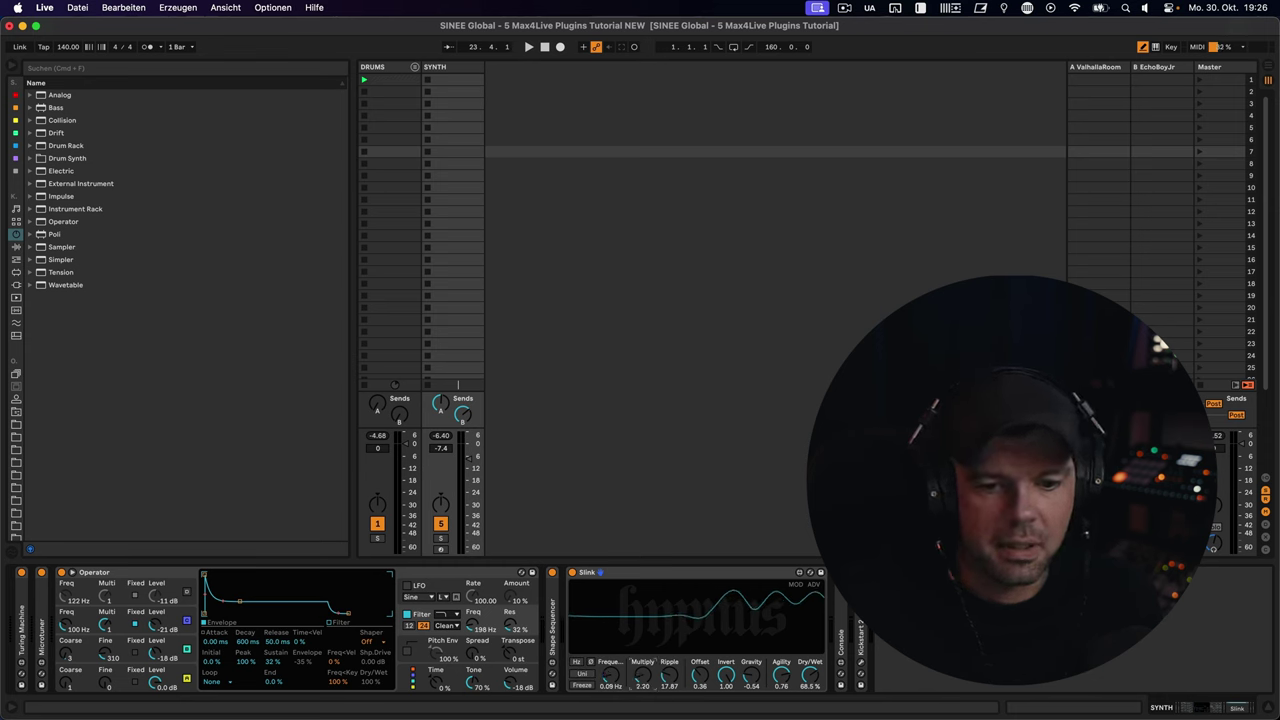
click(578, 664)
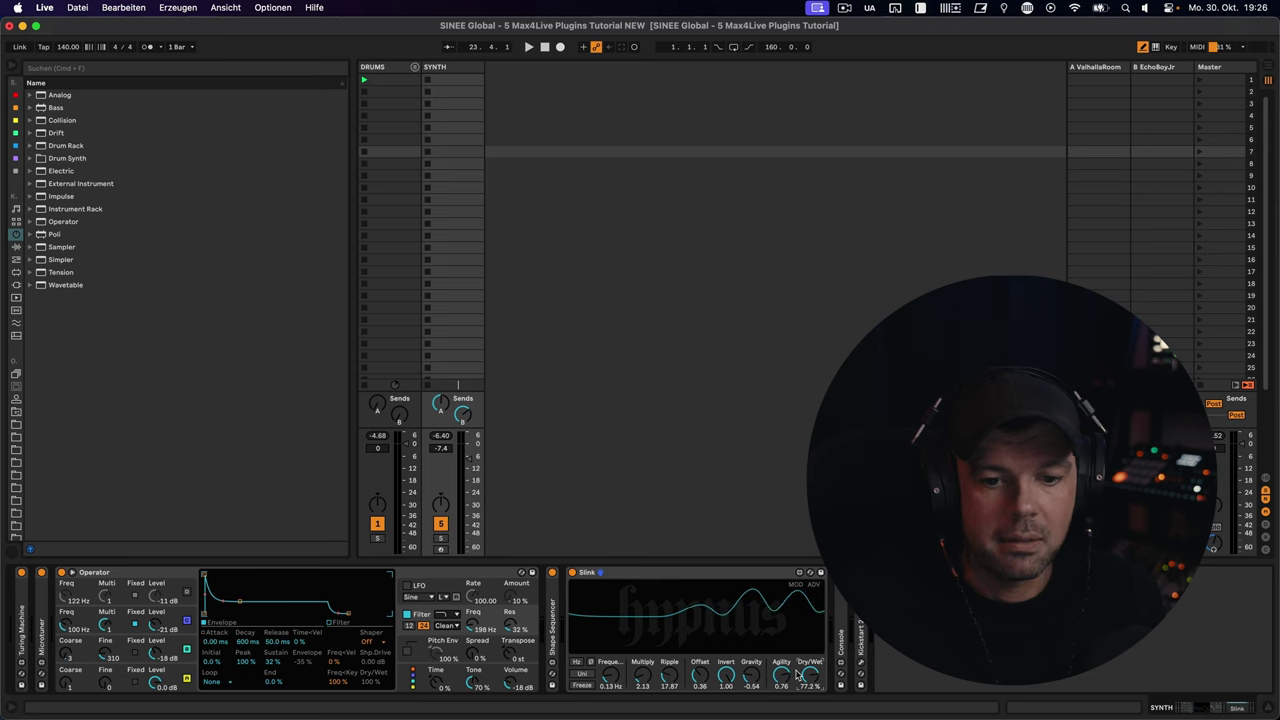
click(812, 587)
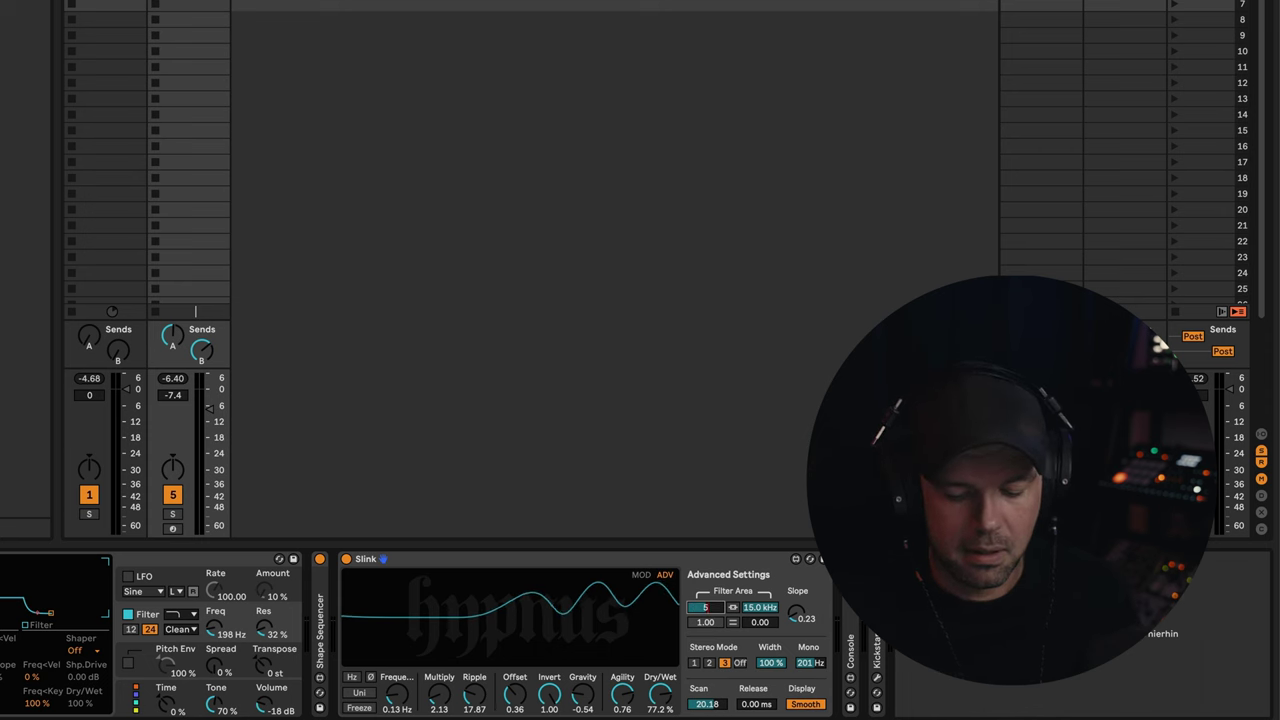
Step: Set Slink's filter area low end to 500 Hz and choose stereo mode 3
text(0)
key(Return)
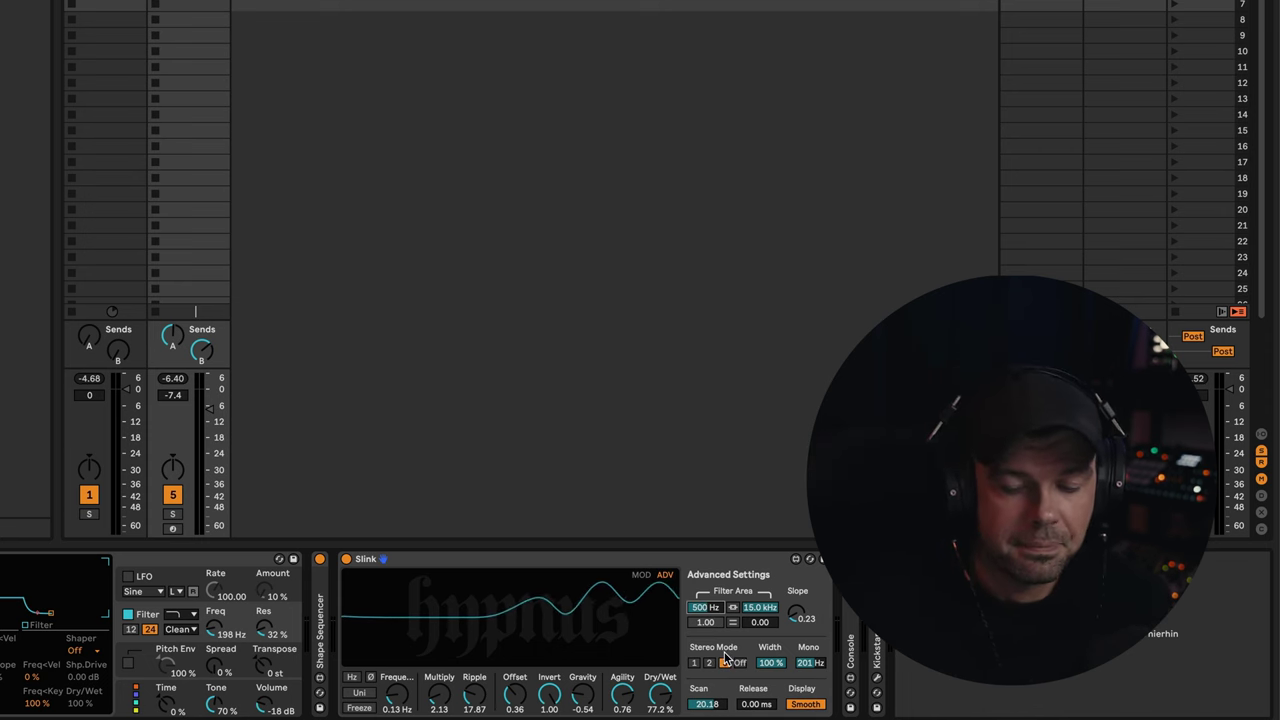
click(725, 662)
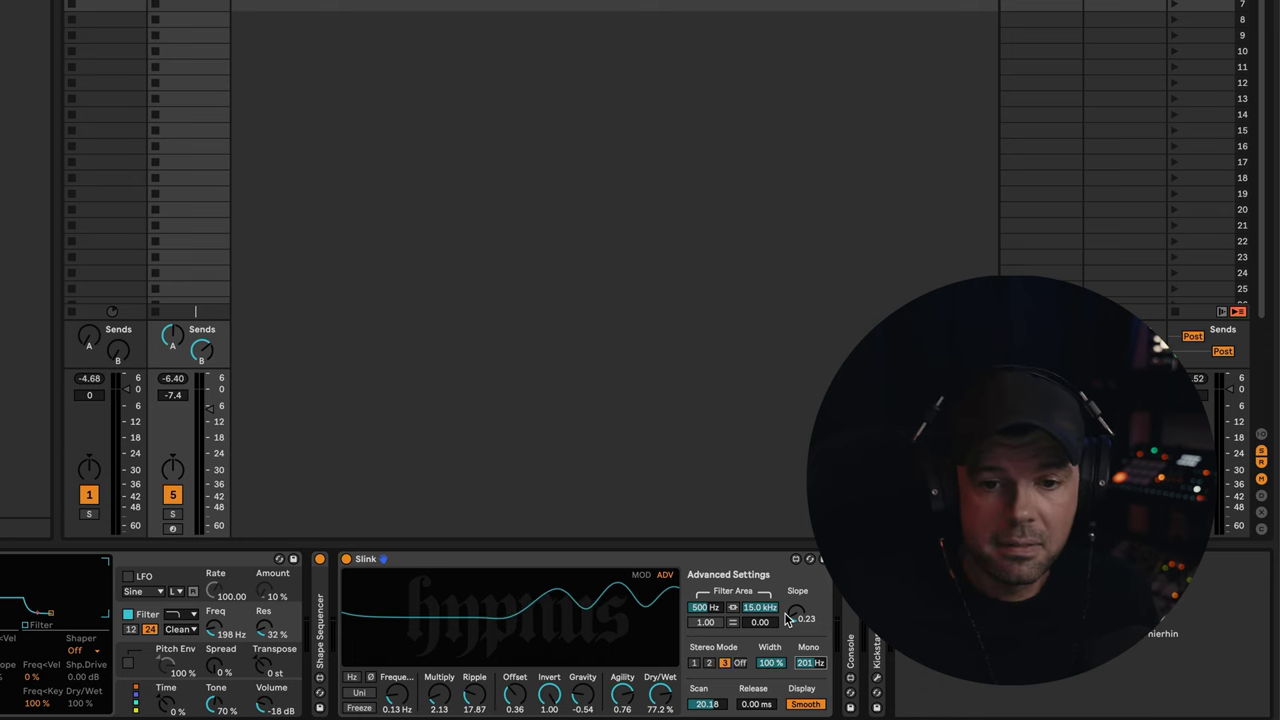
Step: Review Slink's MOD page during playback, then return to its ADV page and select the SYNTH track
click(641, 577)
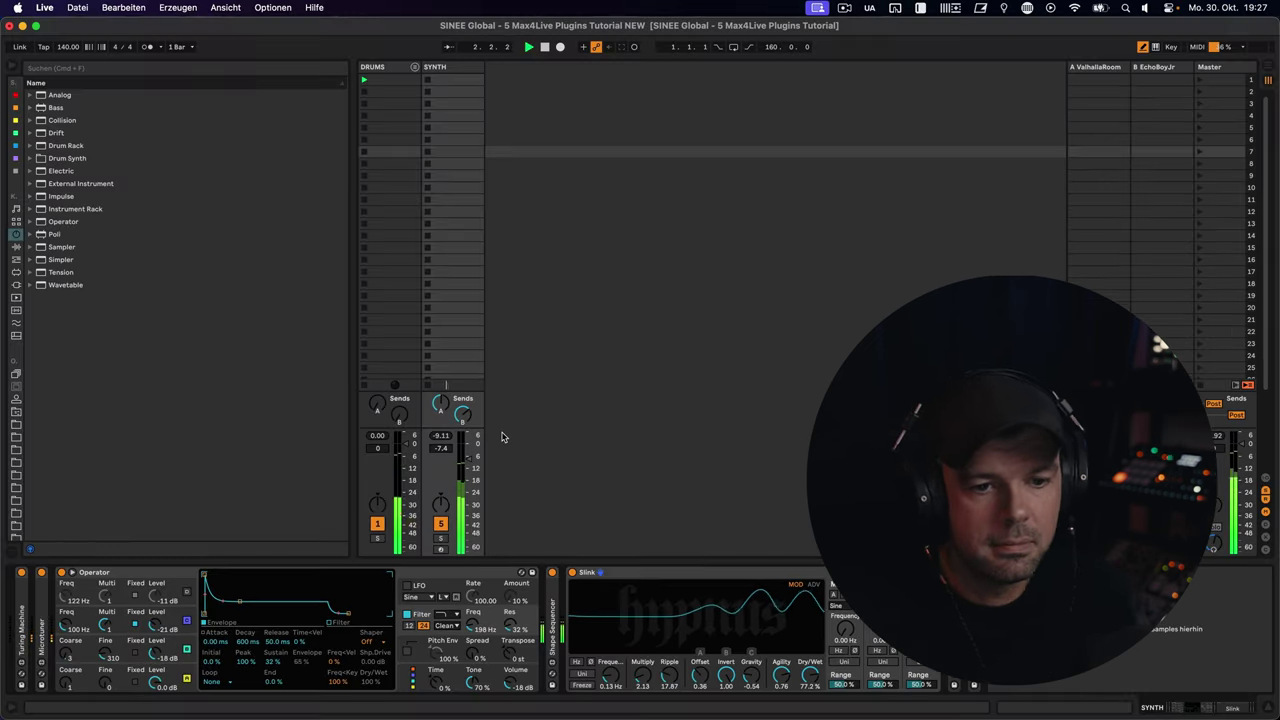
drag(465, 458, 465, 452)
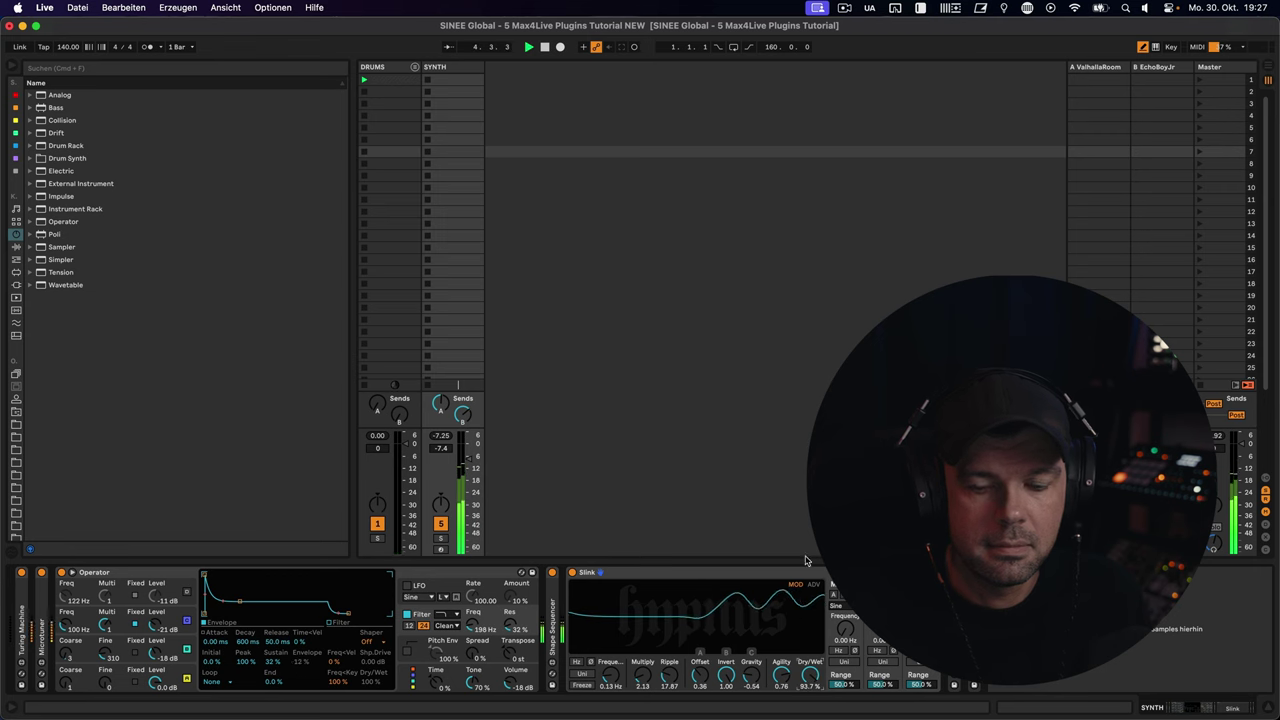
click(815, 585)
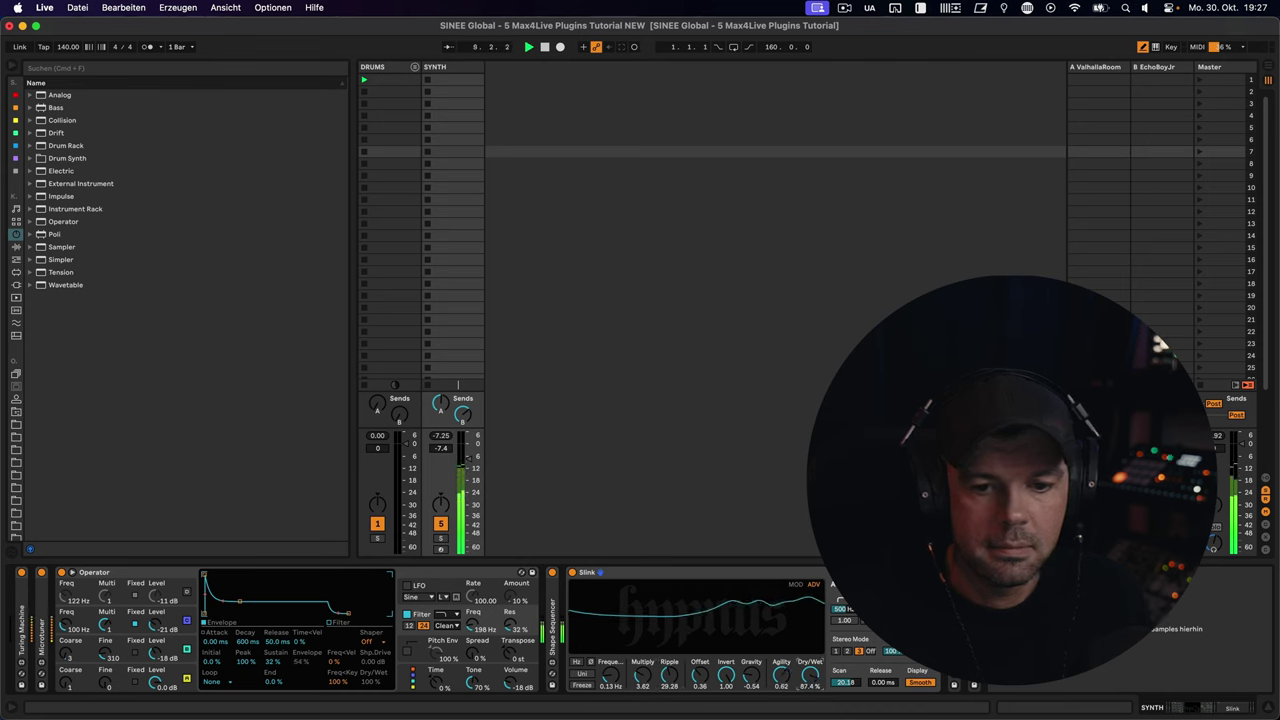
click(435, 384)
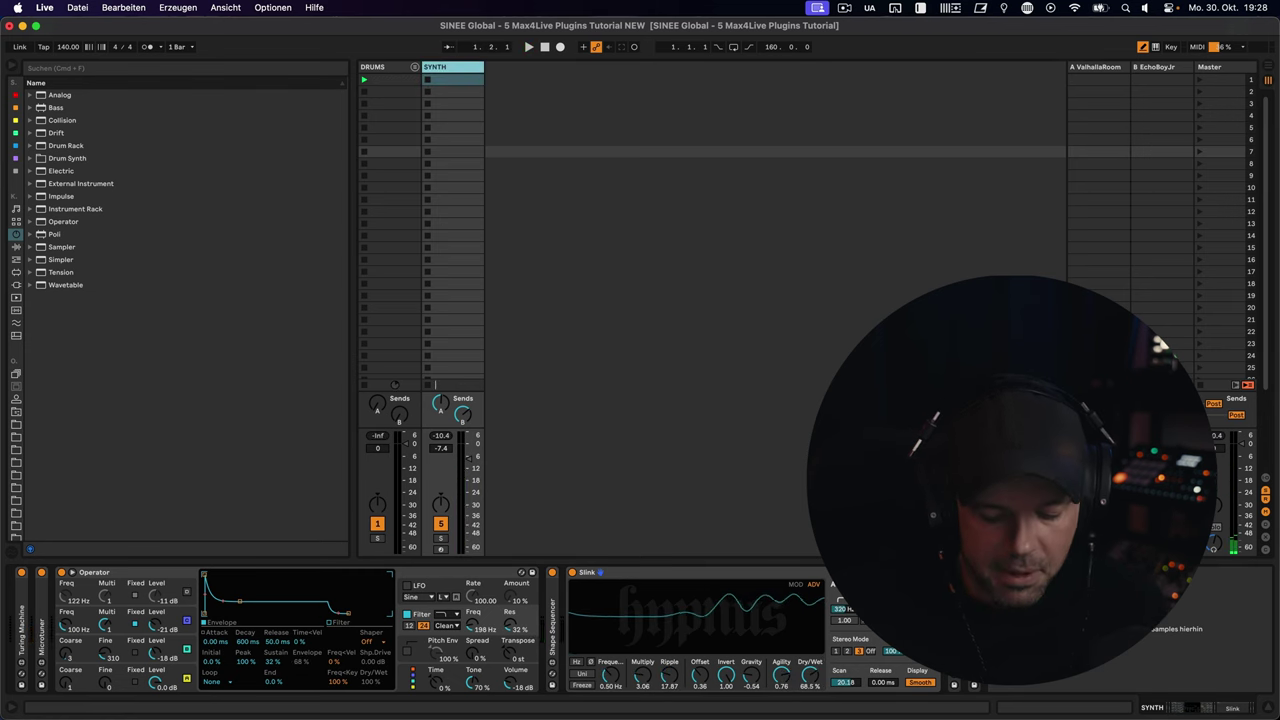
Step: With playback running, set Slink to Dry/Wet 100%, 0.52 Hz, Gravity -0.28 and Multiply 1.35
key(super+c)
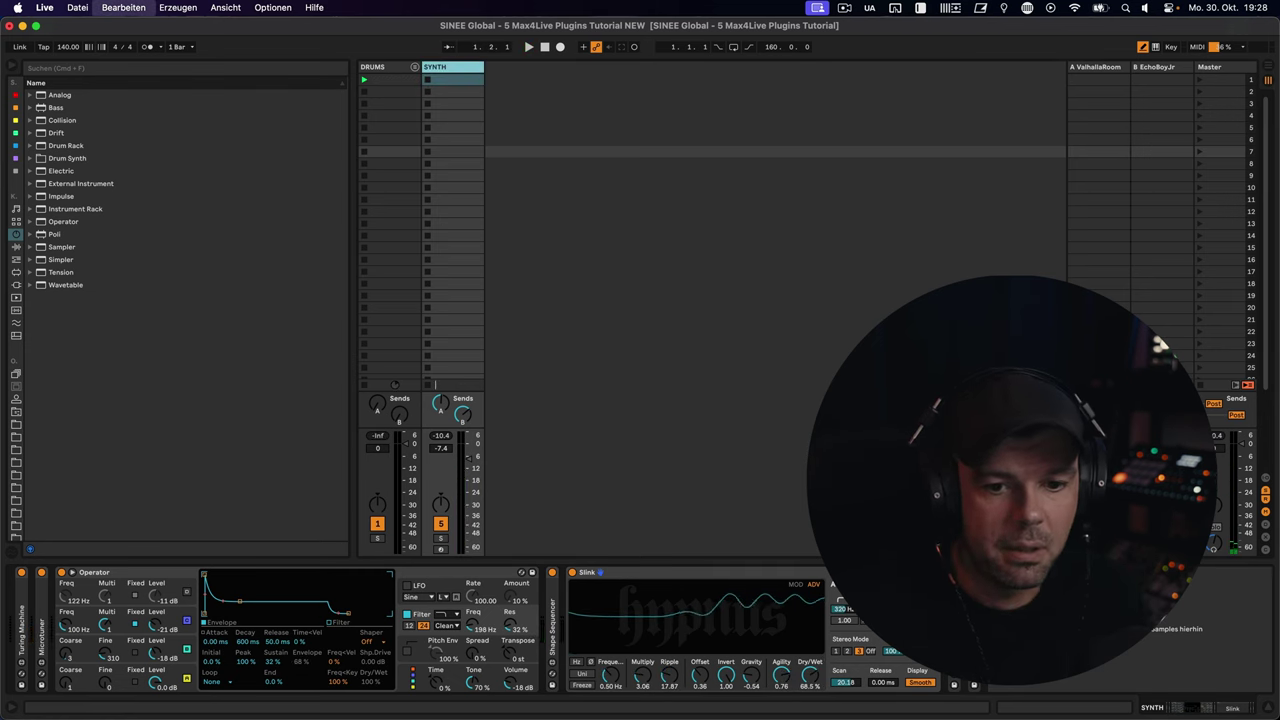
key(super+v)
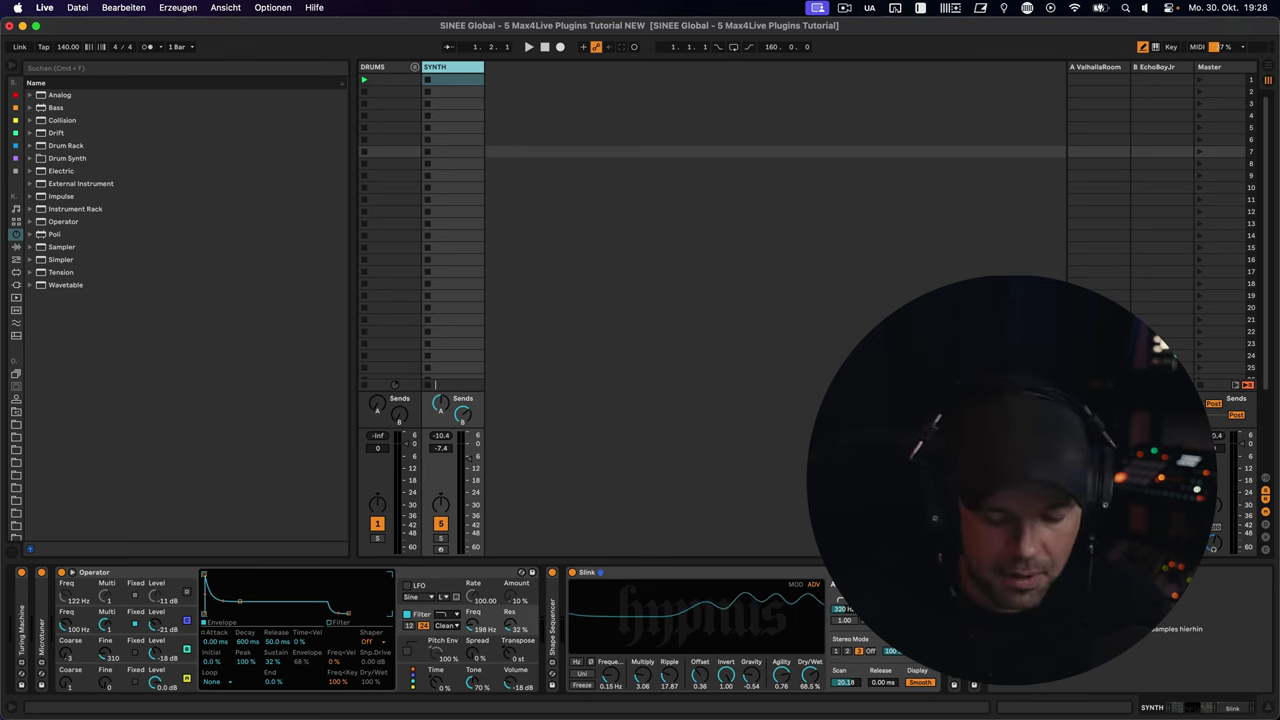
key(space)
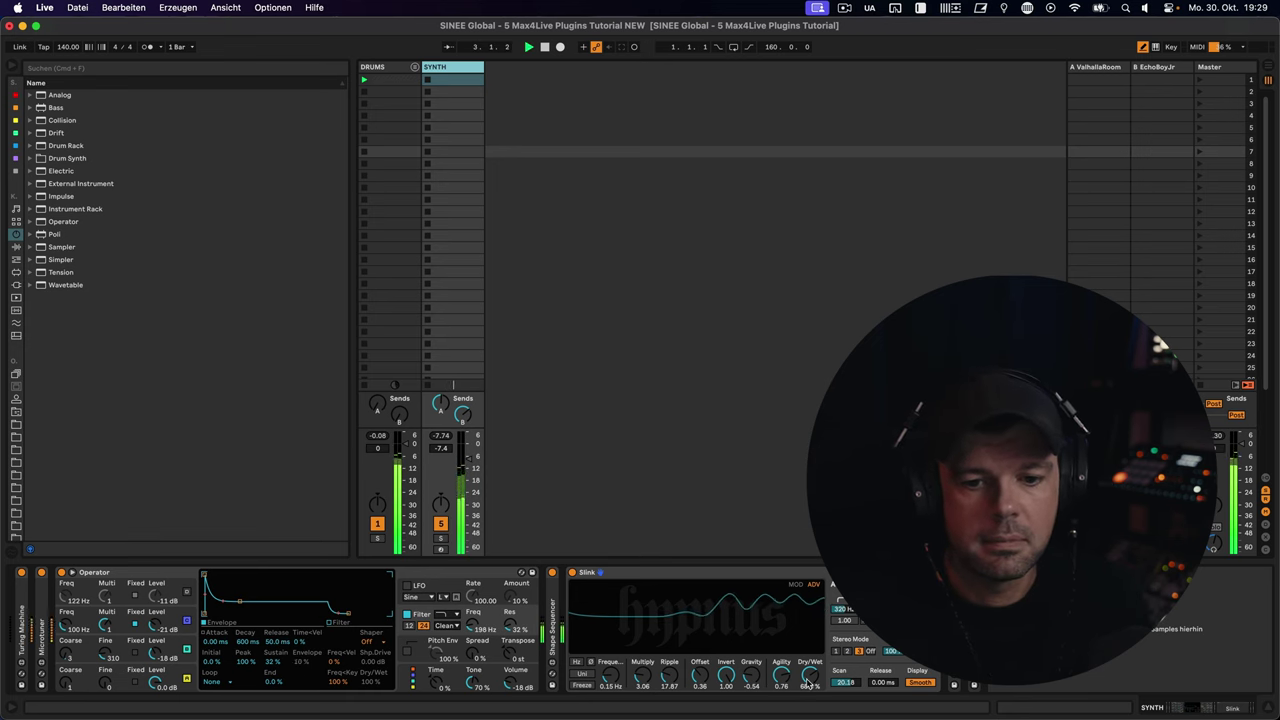
drag(808, 683, 813, 678)
drag(594, 679, 594, 665)
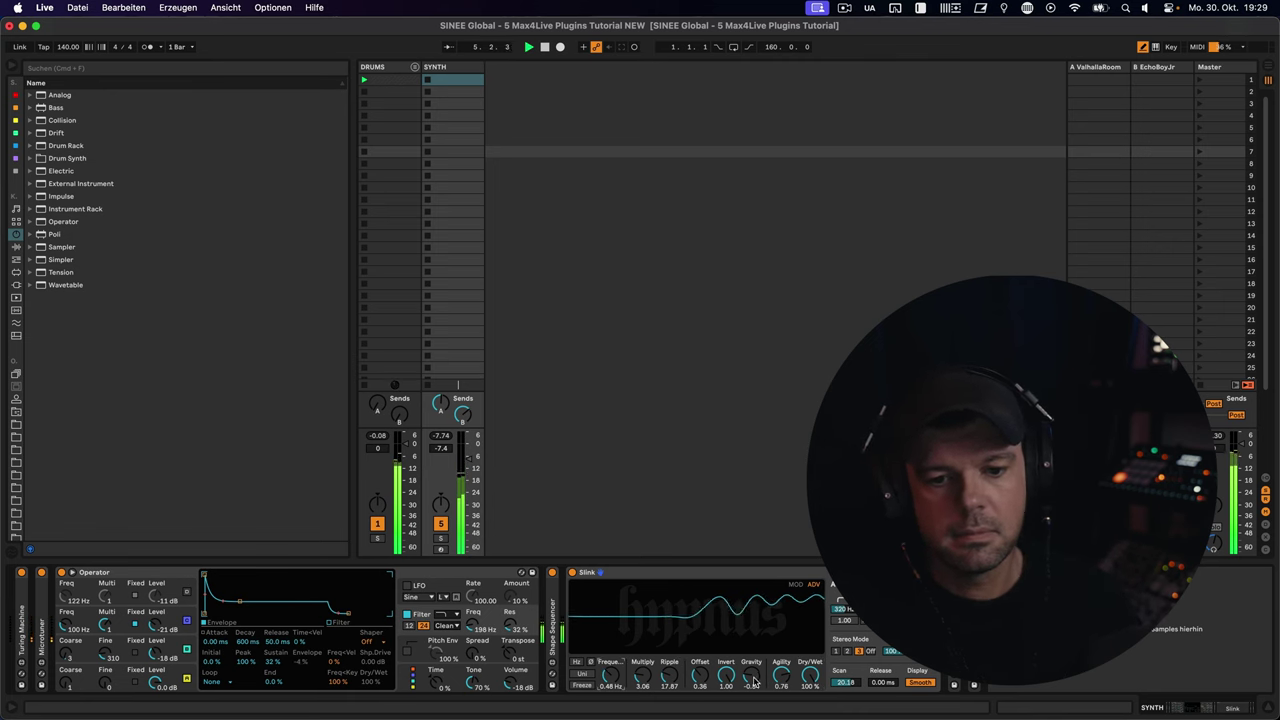
drag(750, 676, 781, 672)
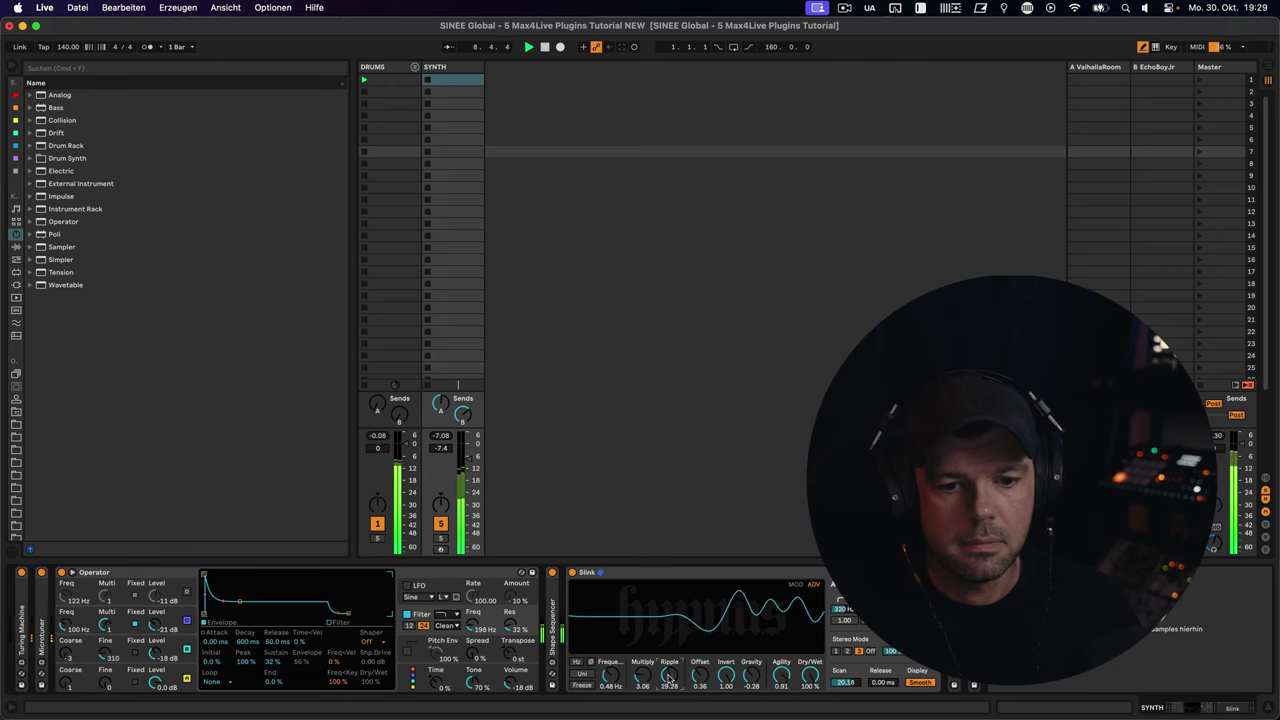
drag(643, 676, 643, 686)
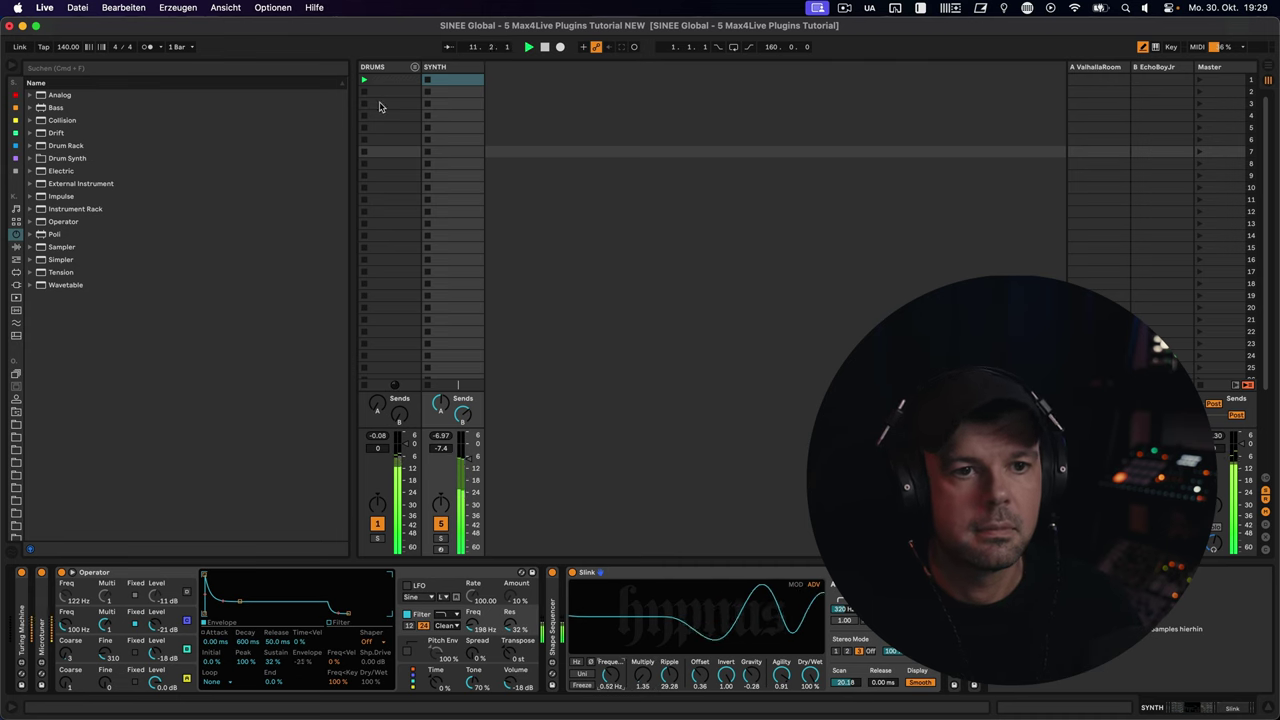
Step: Unfold DRUMS and raise CY from -inf to about -16.6 dB and CH to about -8.0 dB
click(414, 67)
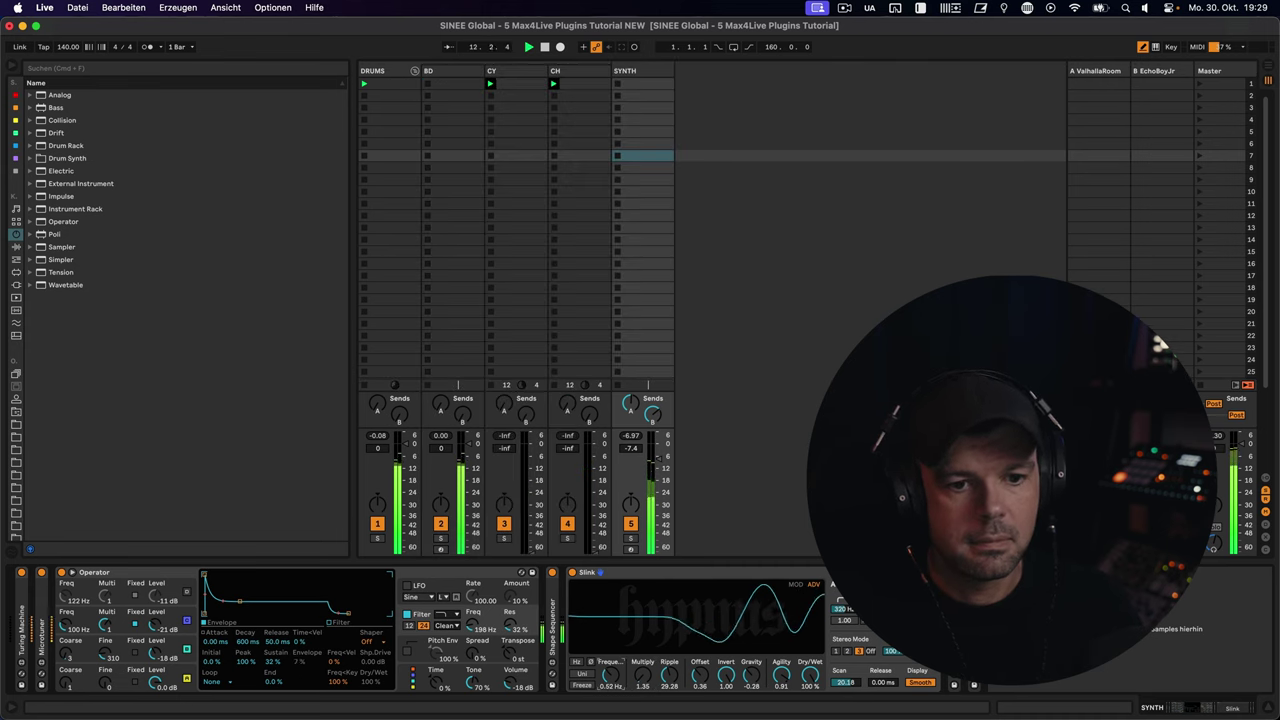
drag(504, 447, 504, 436)
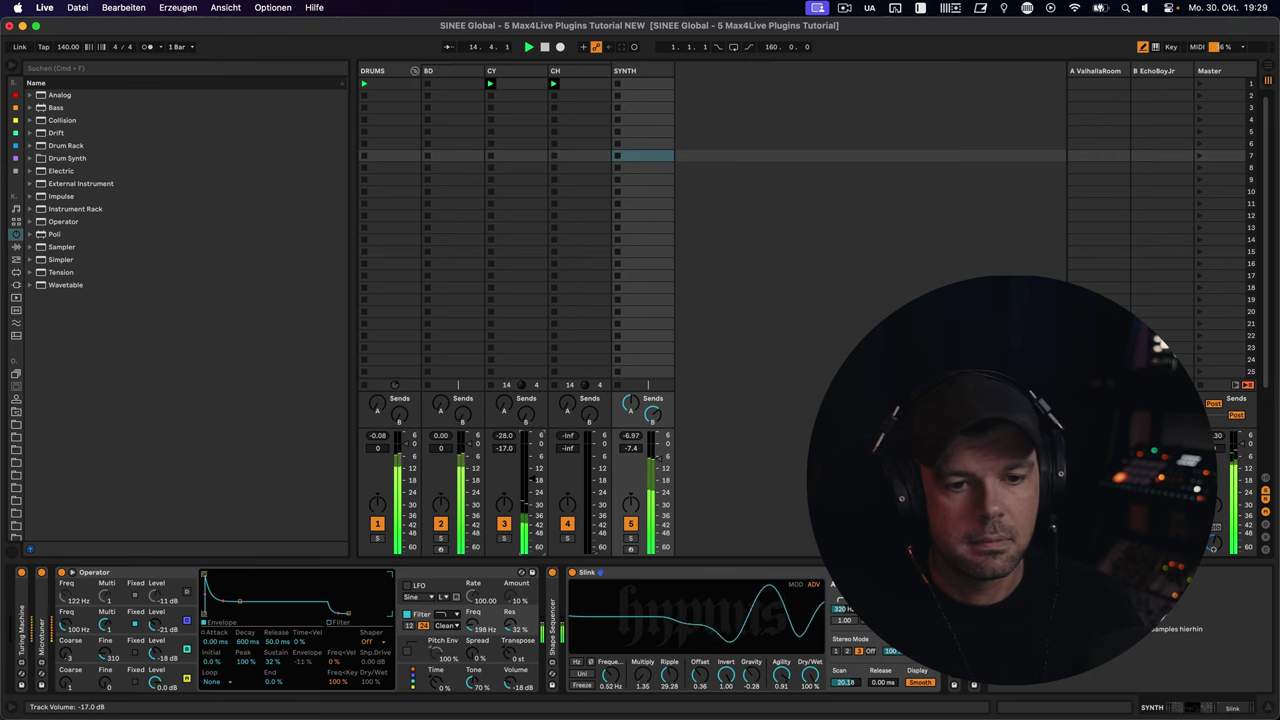
drag(567, 447, 567, 438)
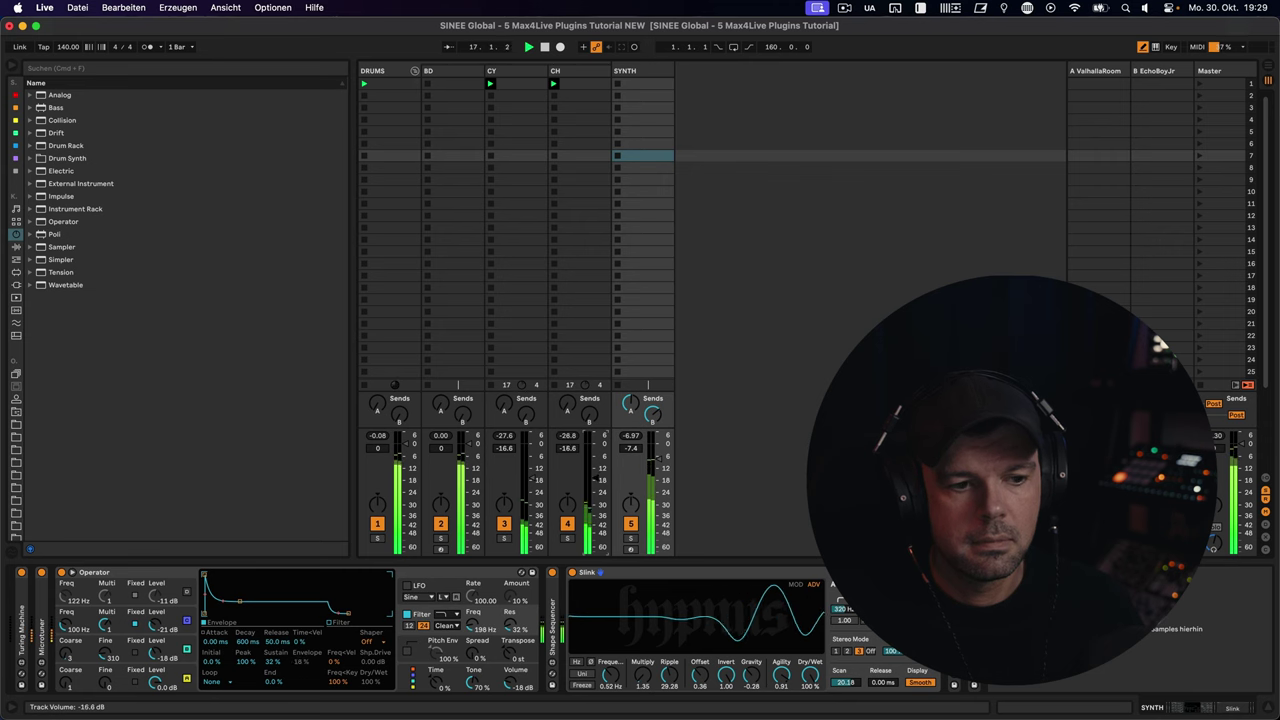
drag(567, 447, 567, 445)
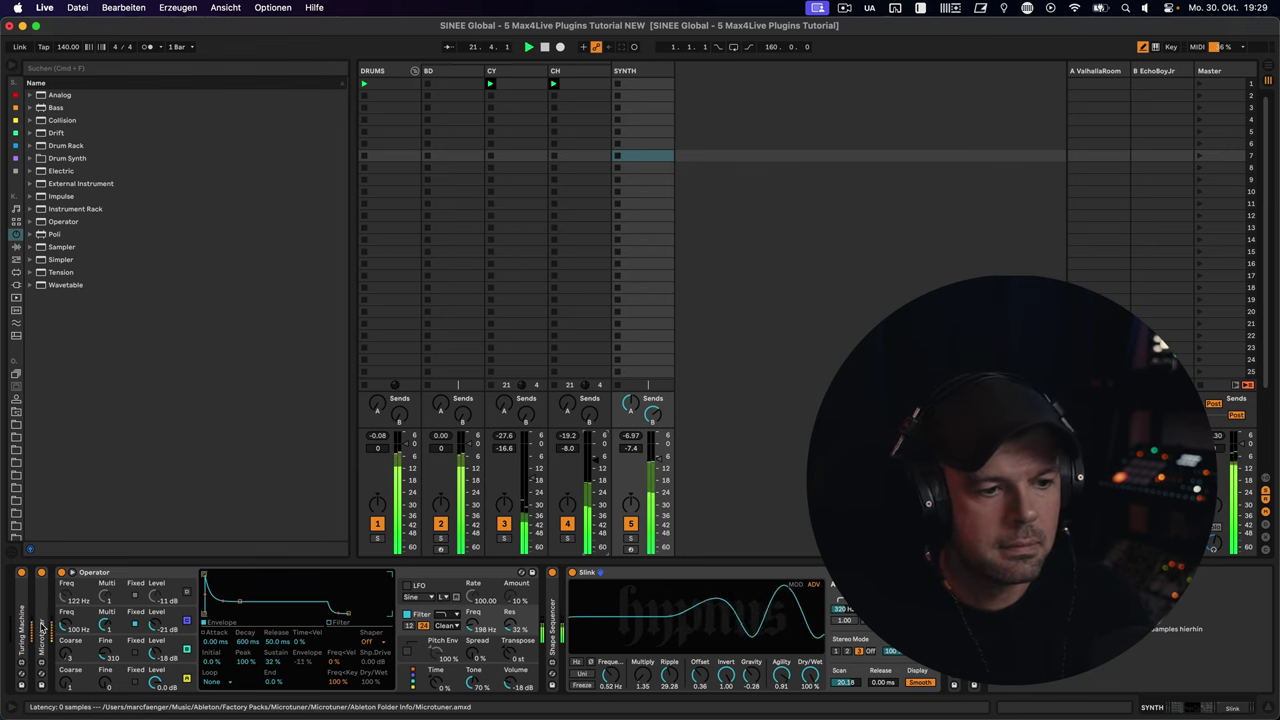
double_click(556, 610)
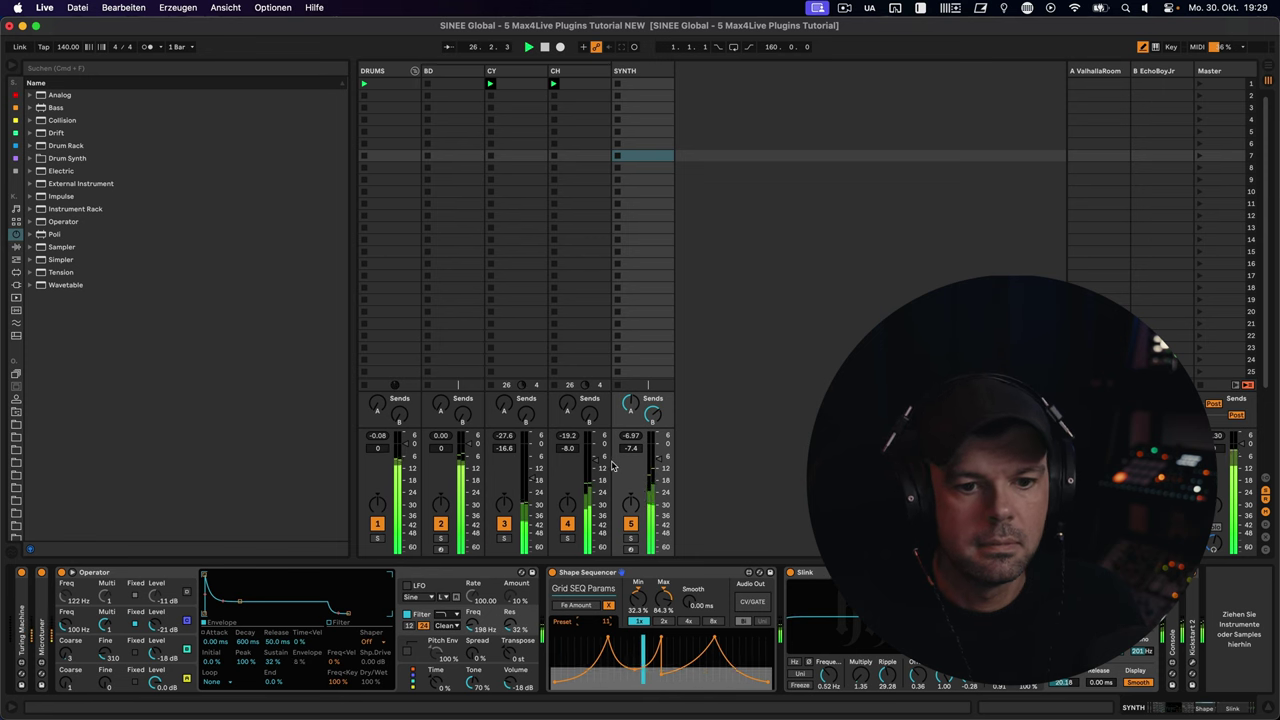
Step: Turn off Operator's oscillator B and set the expanded Turing Machine's Change to 0%
click(185, 600)
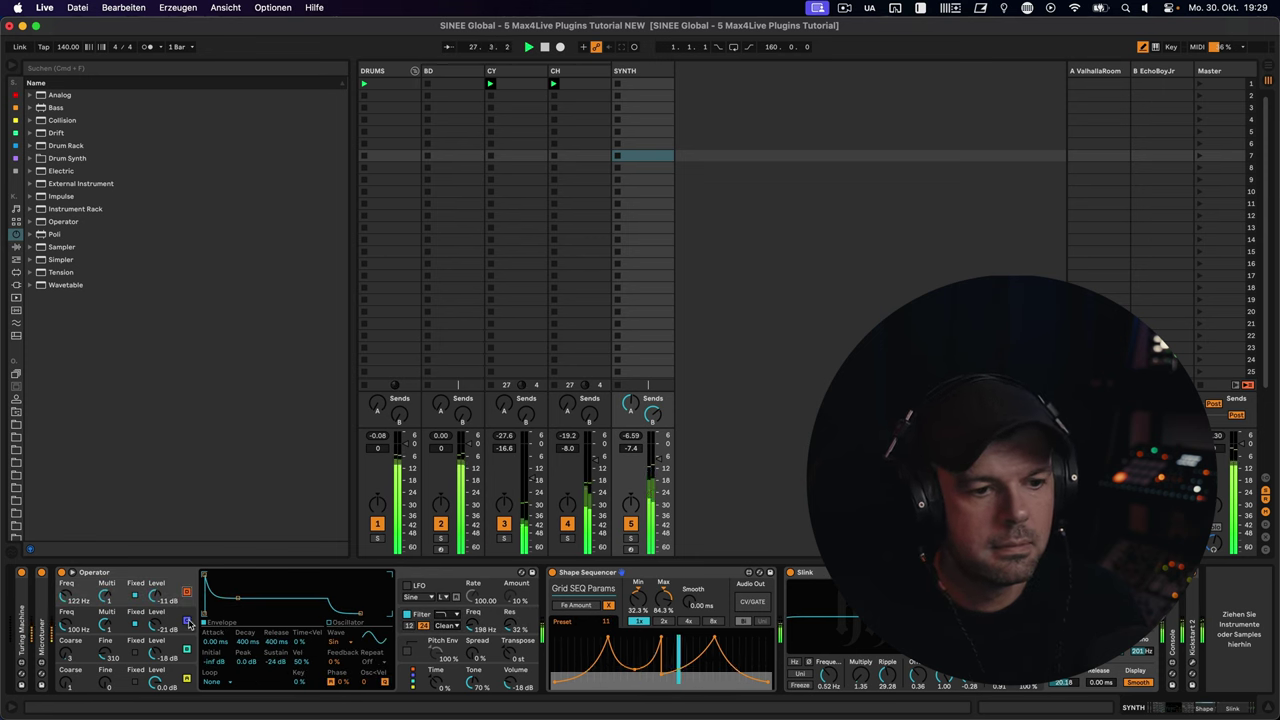
click(187, 622)
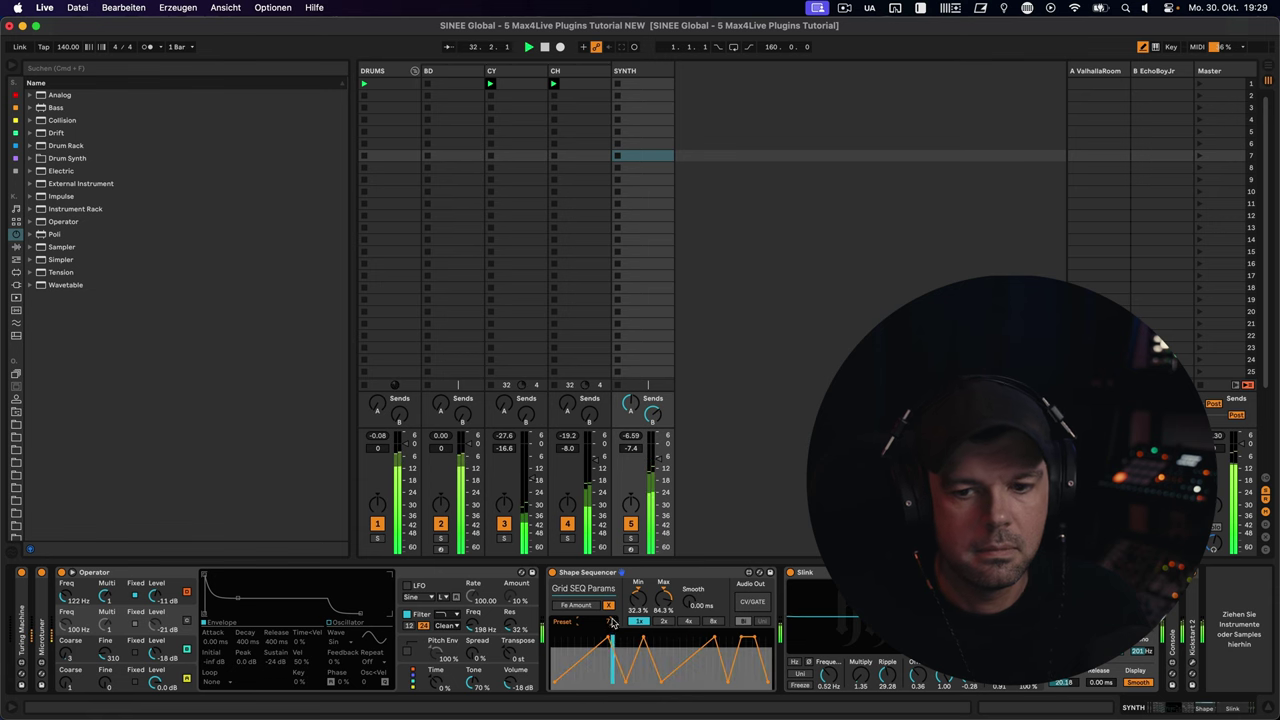
double_click(22, 635)
mouse_move(37, 675)
mouse_down()
mouse_move(38, 700)
mouse_move(40, 662)
mouse_up()
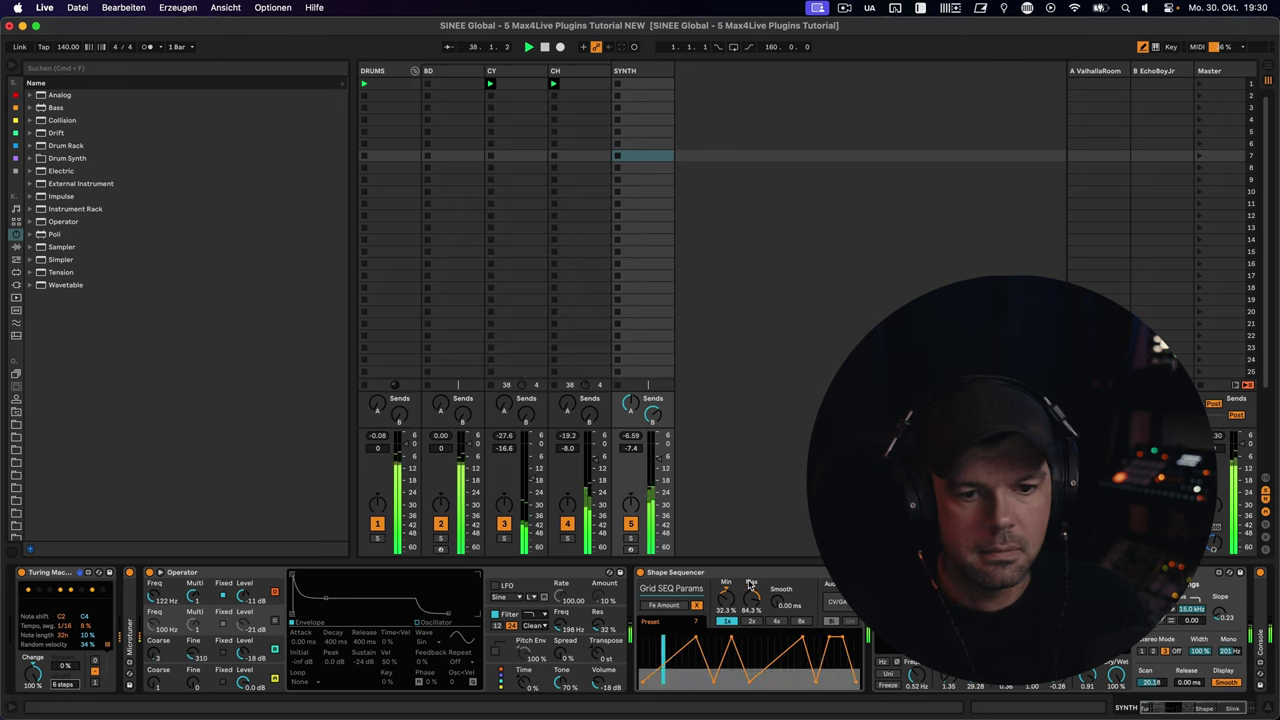
Step: Mute track 3 (CY) with its activator and collapse the DRUMS group
click(277, 600)
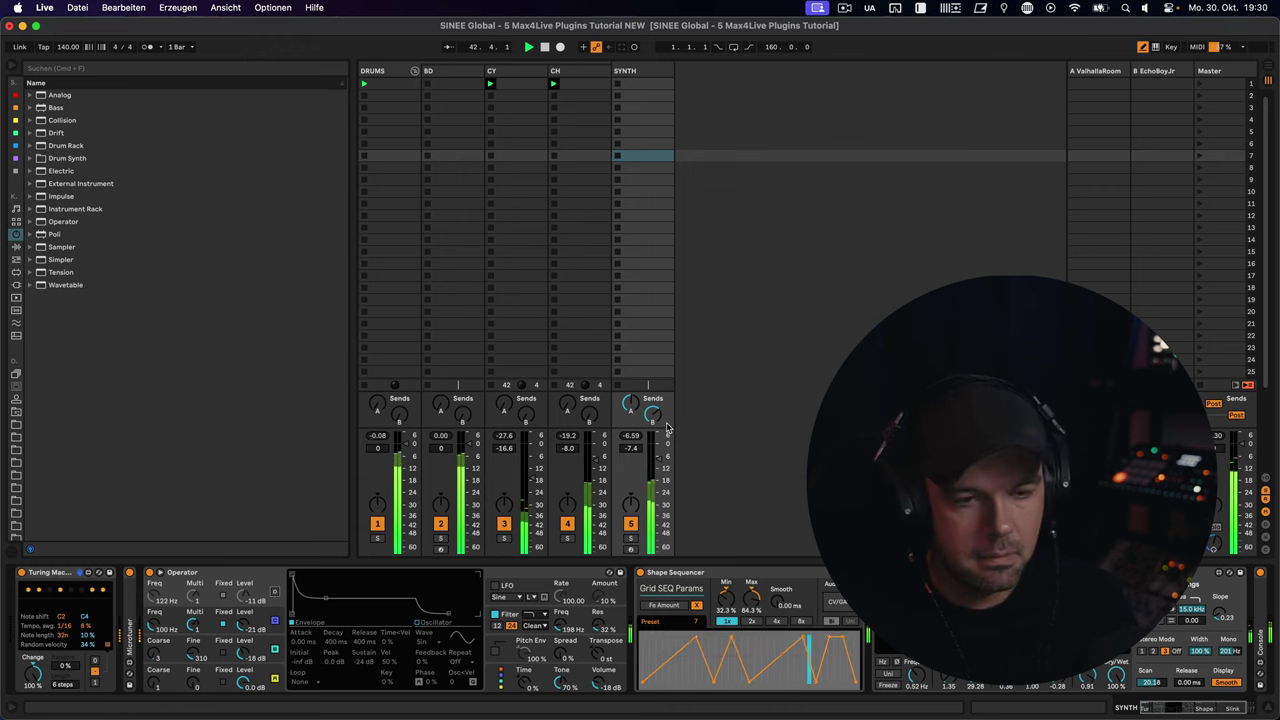
click(507, 524)
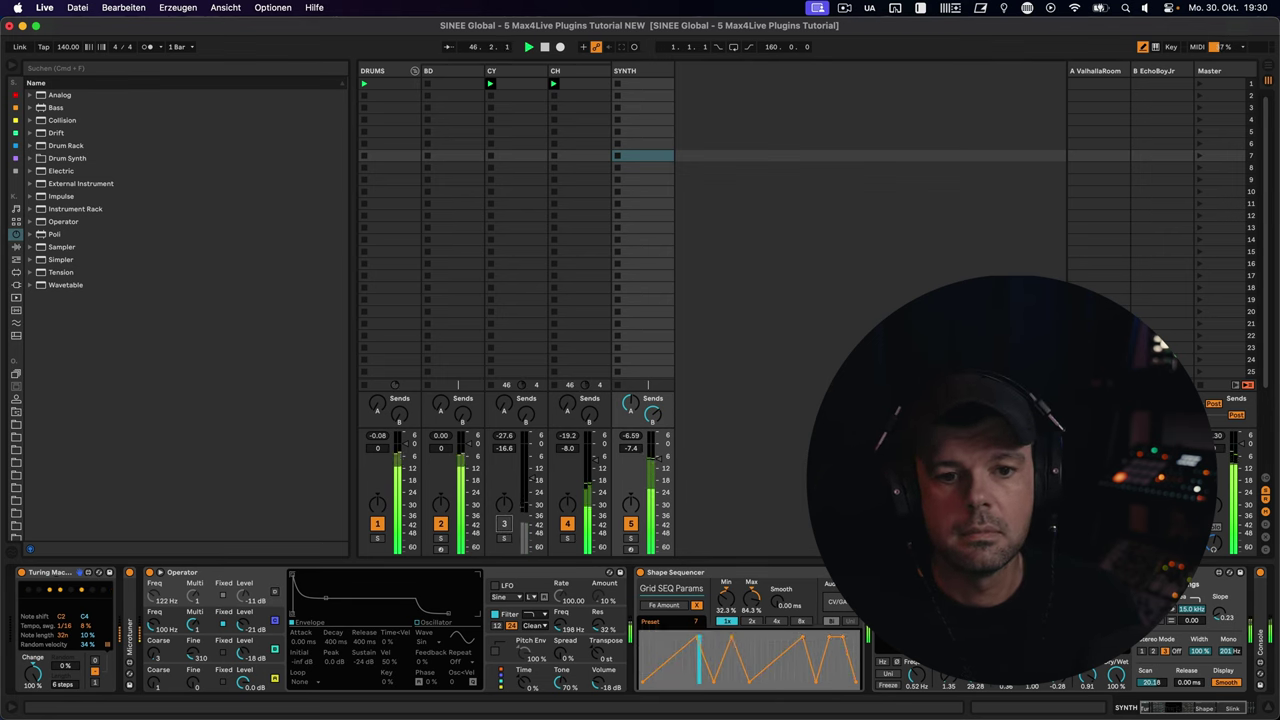
click(414, 70)
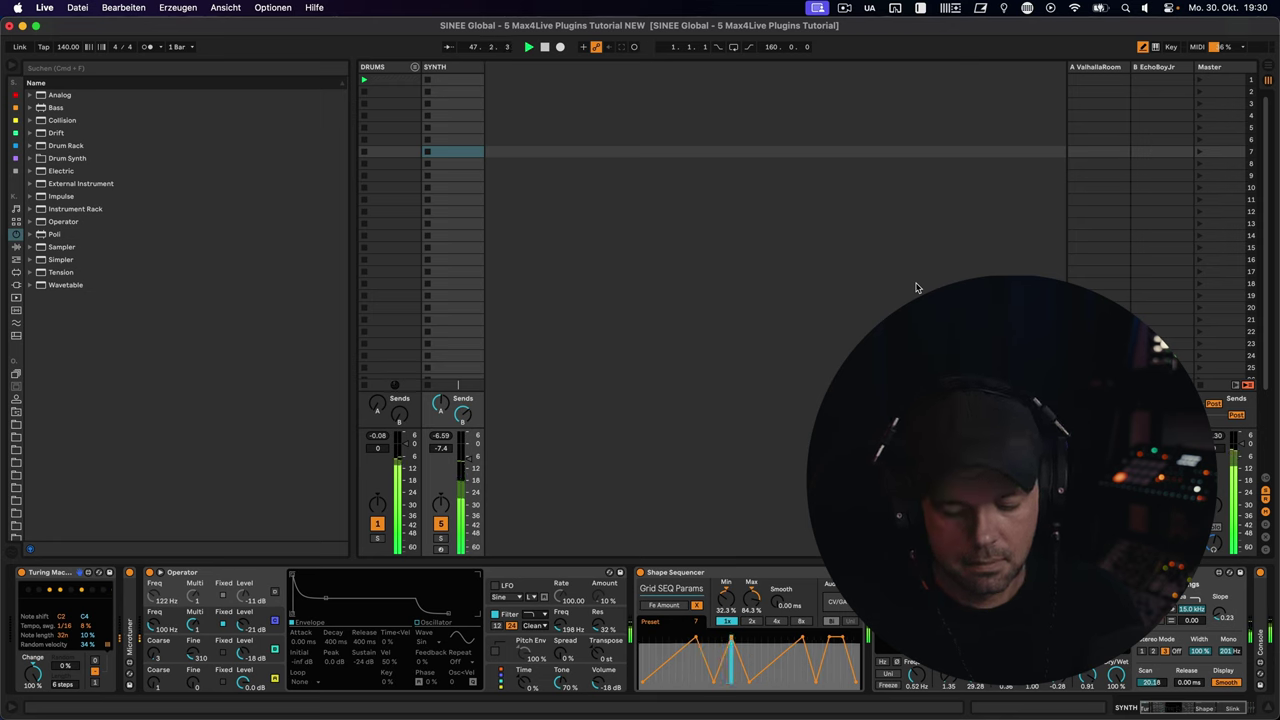